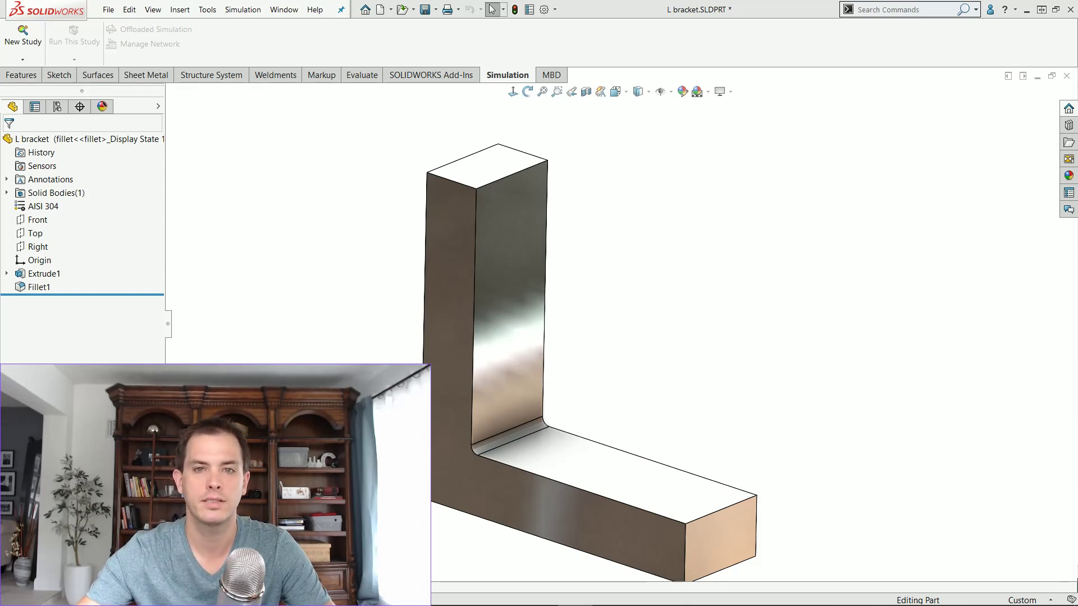
# Step: Create a Static study called 'strength' and widen the simulation study tree
pyautogui.moveTo(790, 399); pyautogui.dragTo(773, 292, button='middle')
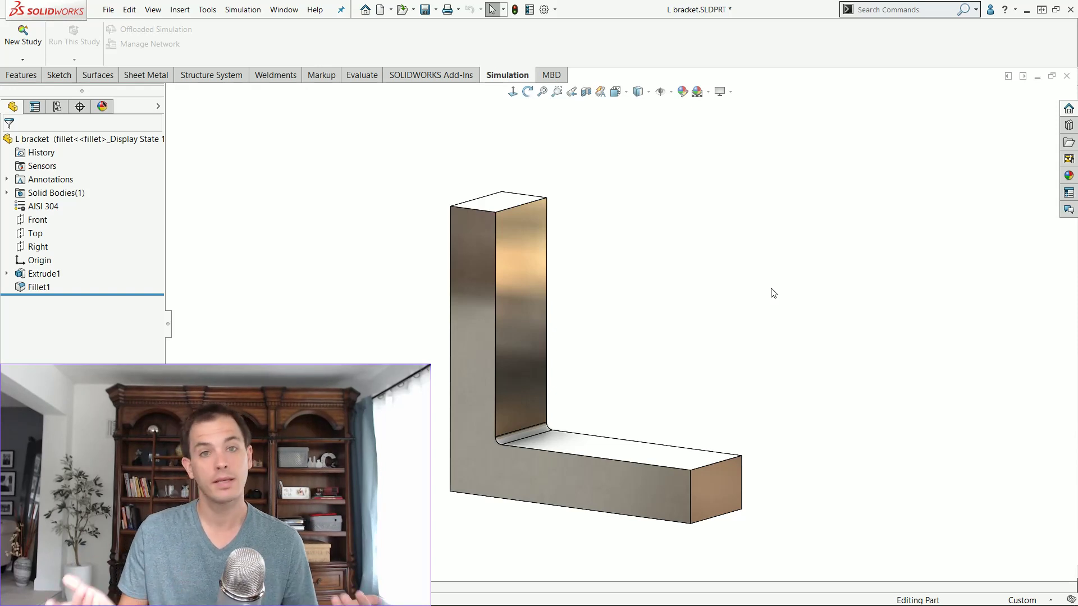
pyautogui.press('z')
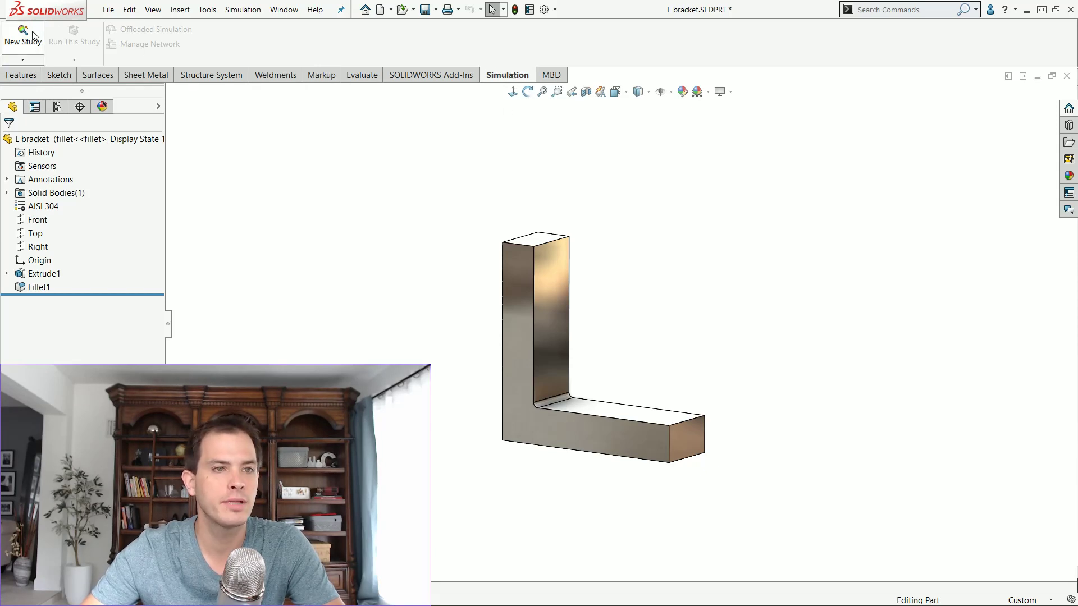
pyautogui.click(38, 45)
pyautogui.click(39, 277)
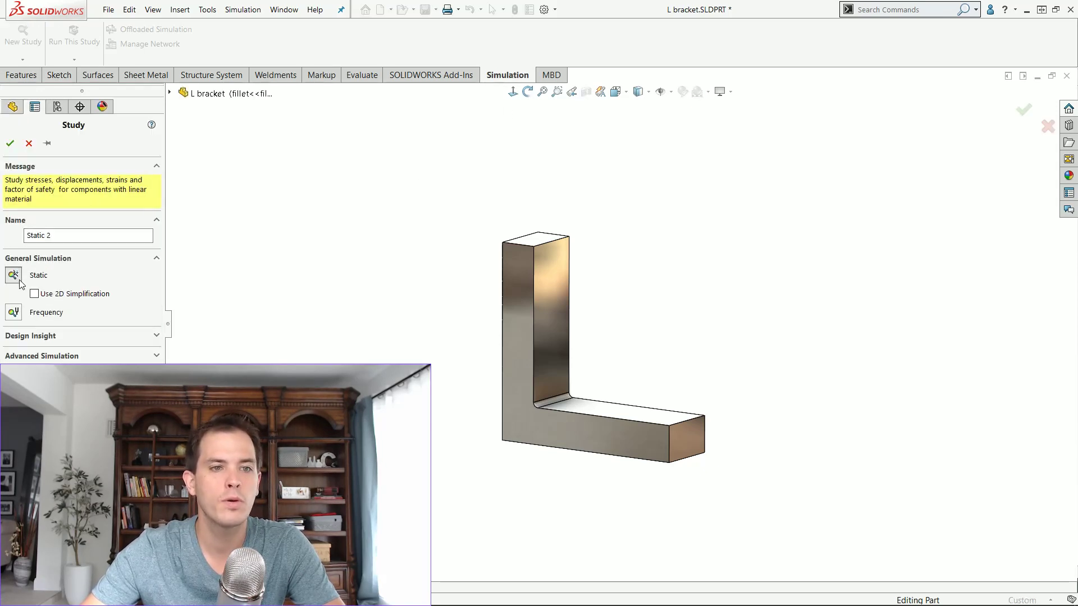
pyautogui.doubleClick(87, 237)
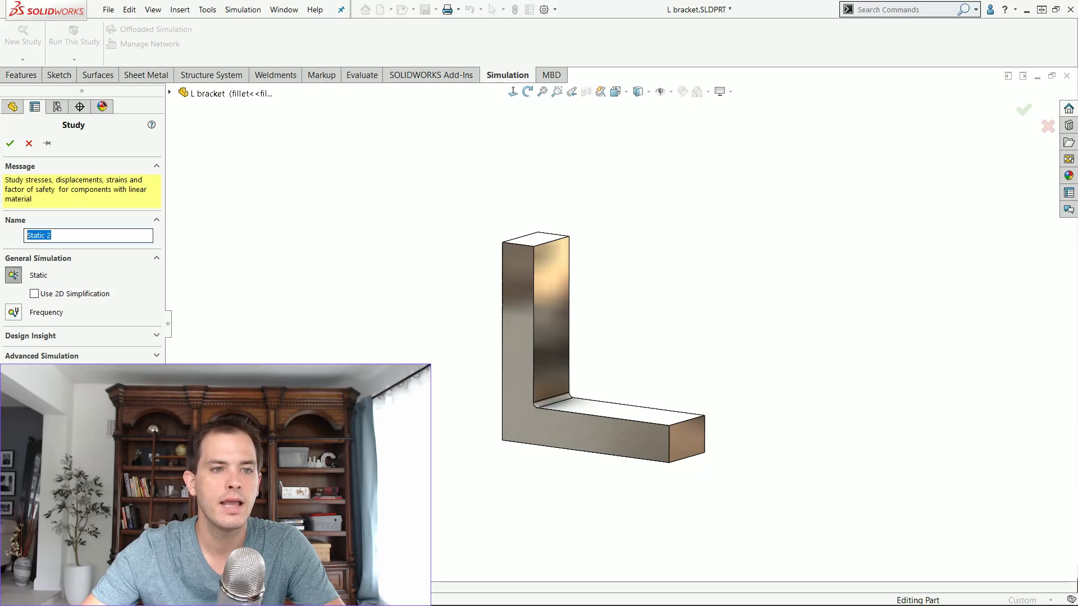
pyautogui.write('strength')
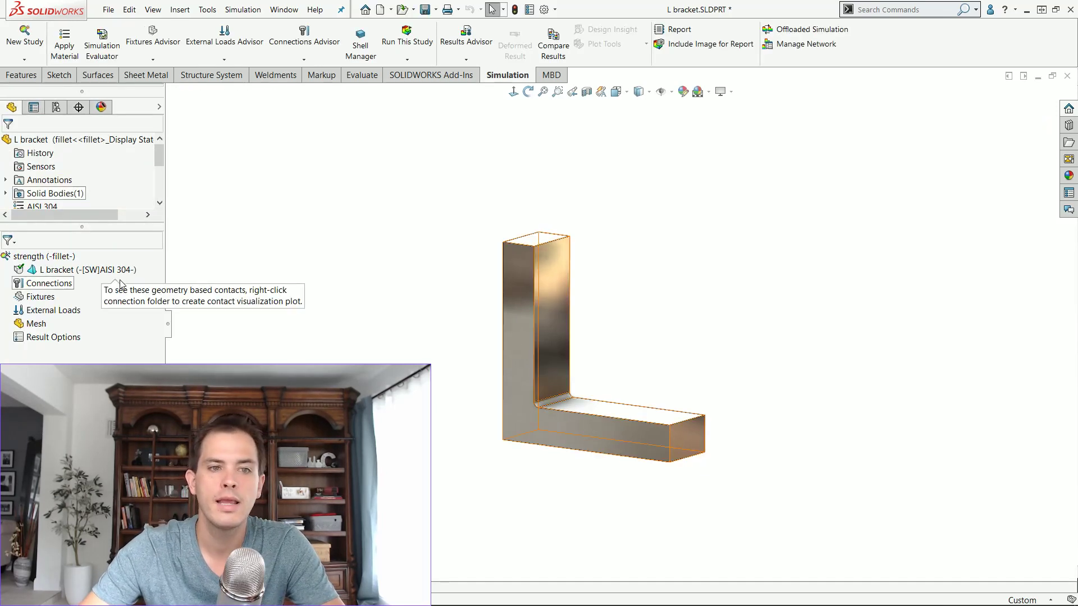
pyautogui.moveTo(106, 231); pyautogui.dragTo(106, 205)
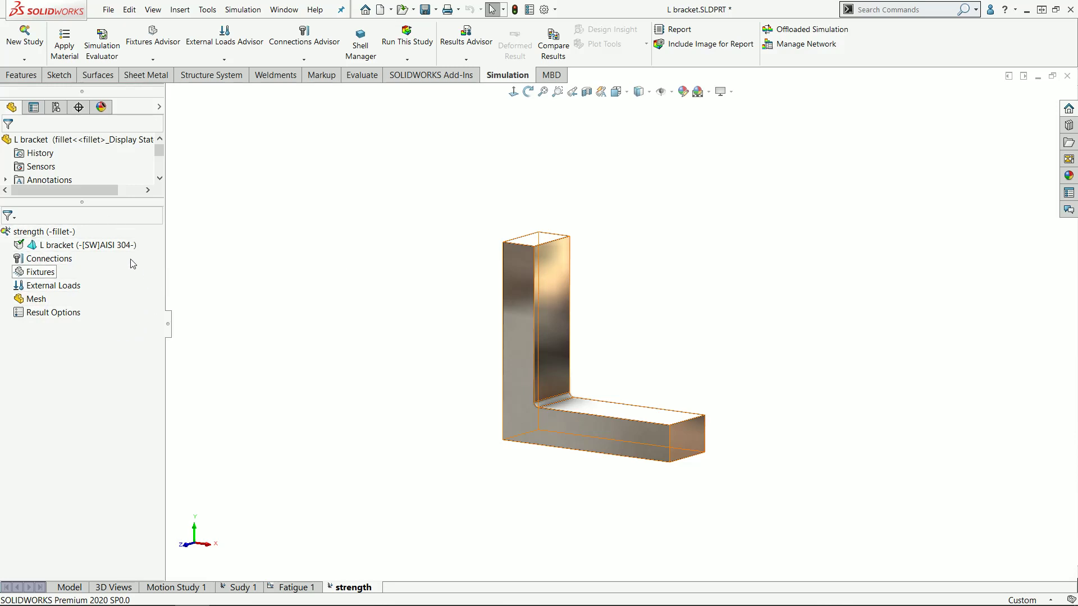
pyautogui.rightClick(83, 254)
pyautogui.click(227, 261)
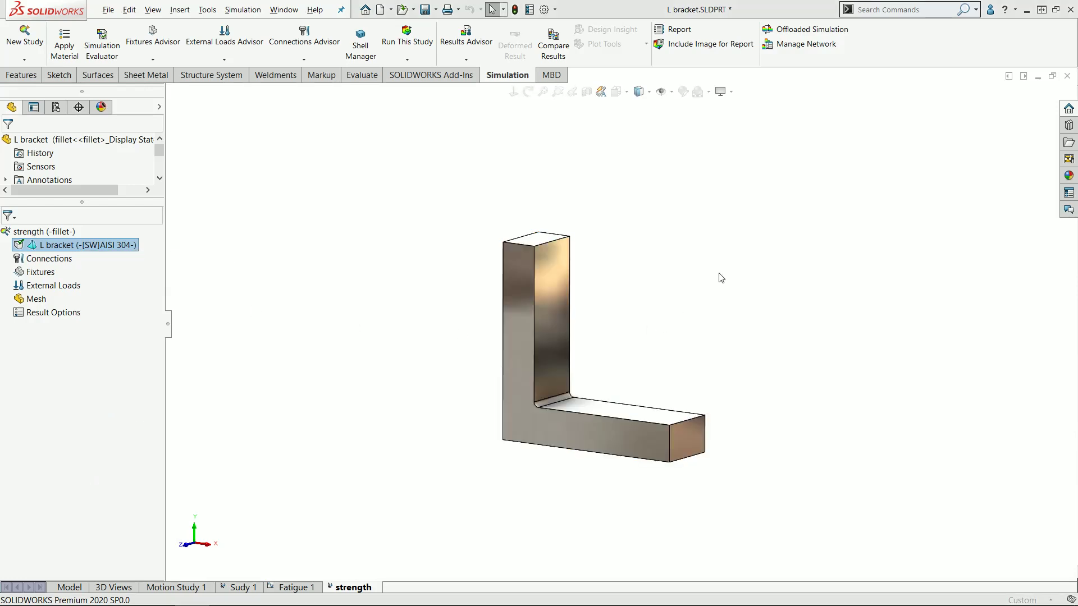
pyautogui.moveTo(203, 110)
pyautogui.mouseDown()
pyautogui.moveTo(203, 234)
pyautogui.moveTo(203, 116)
pyautogui.mouseUp()
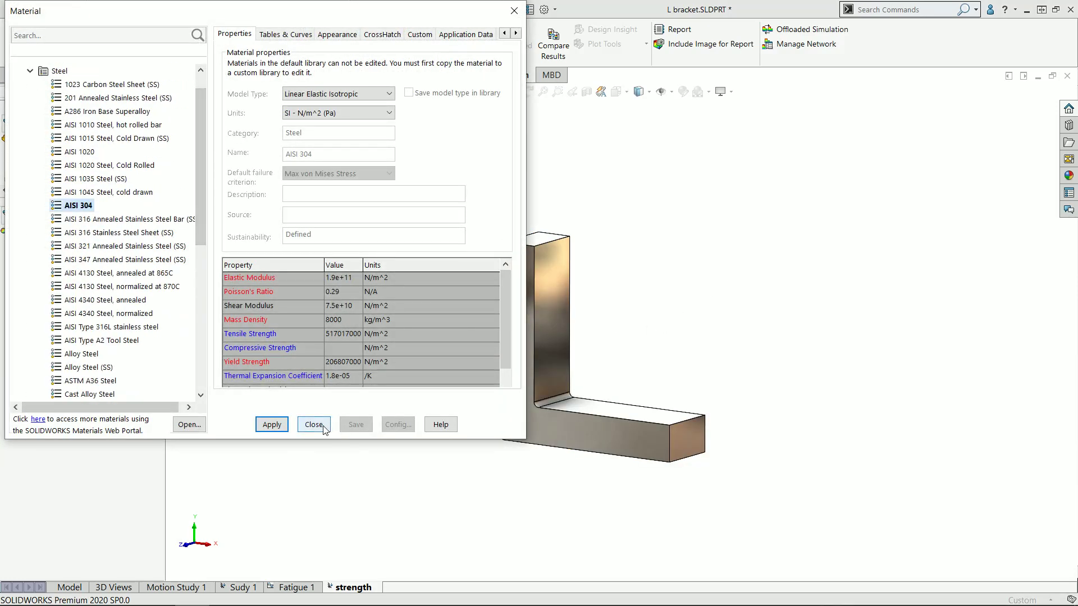
pyautogui.moveTo(161, 17); pyautogui.dragTo(388, 127)
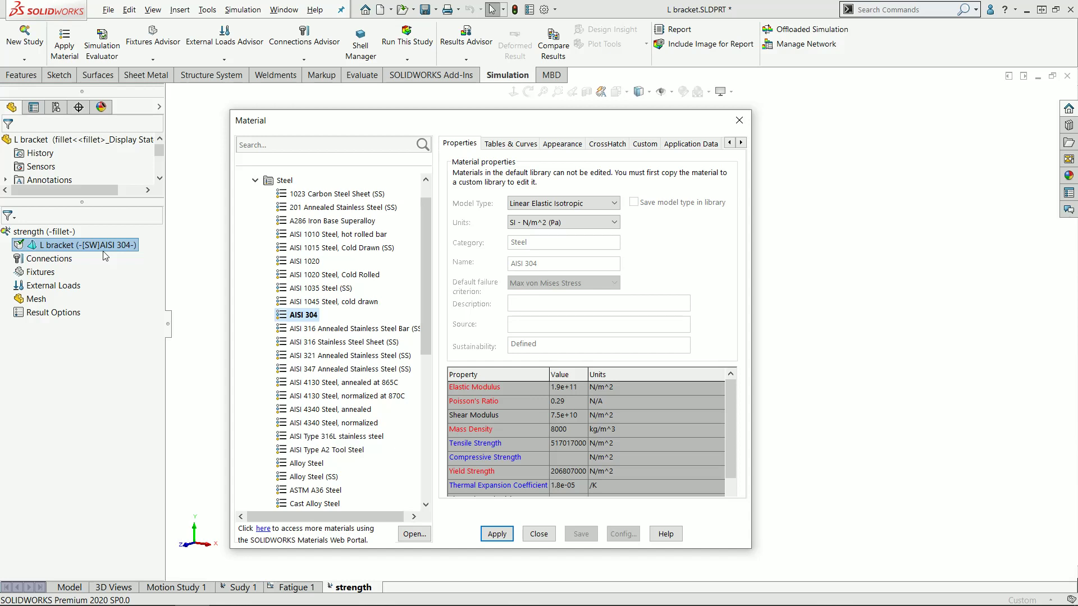
pyautogui.click(256, 181)
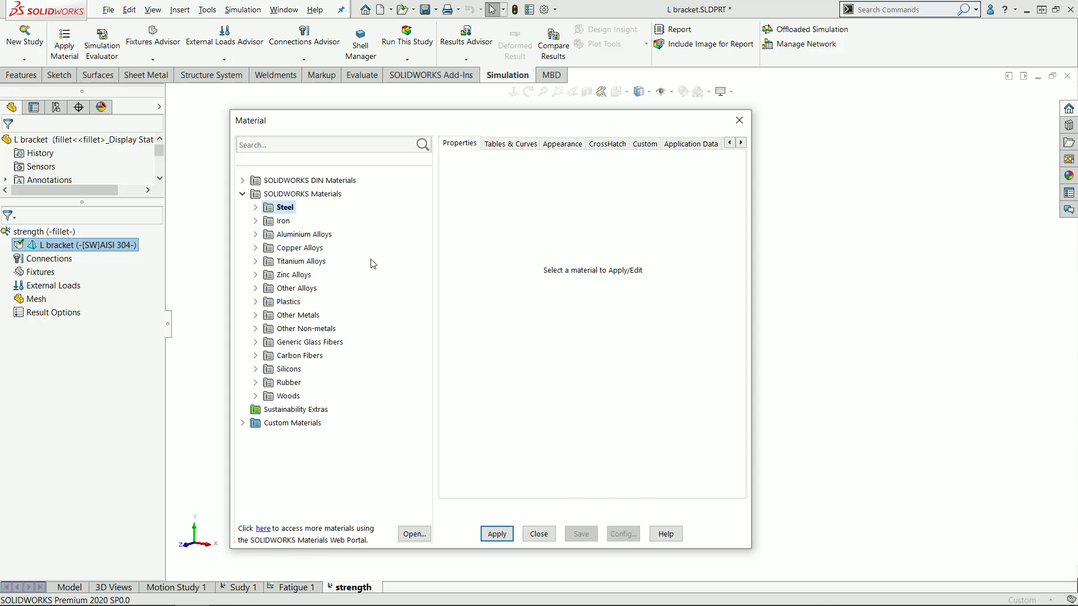
pyautogui.click(529, 534)
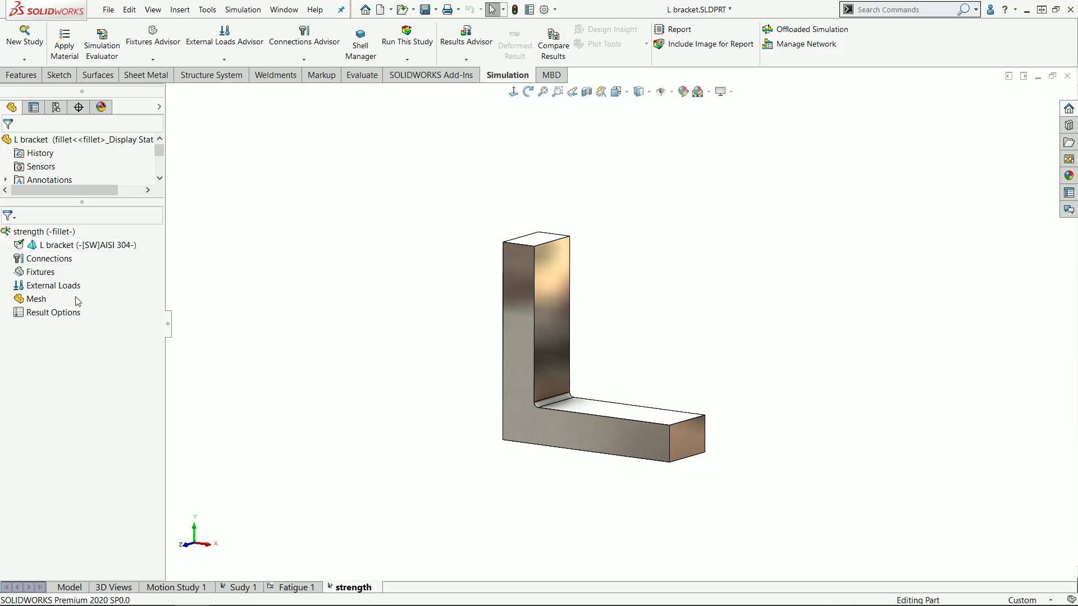
# Step: Check the Connections menu, then bring up the Fixtures context menu in the strength study
pyautogui.rightClick(61, 264)
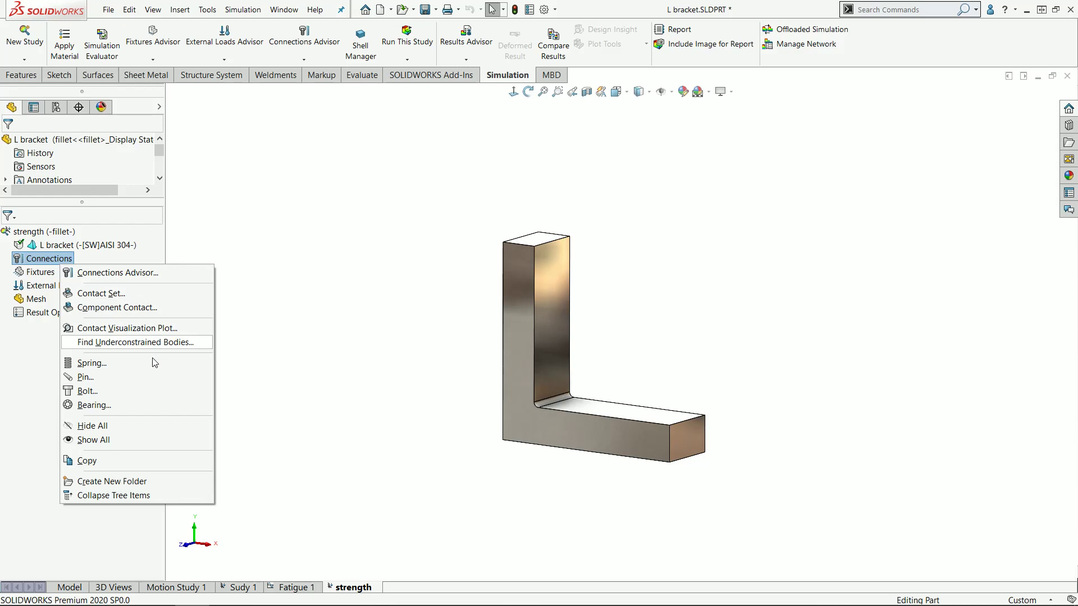
pyautogui.click(312, 420)
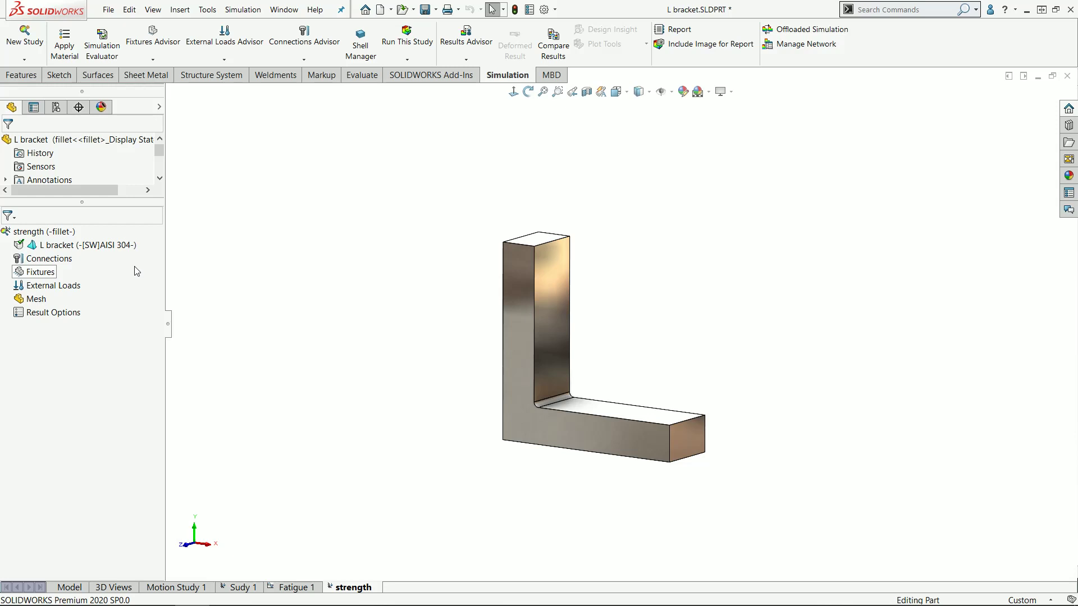
pyautogui.rightClick(55, 274)
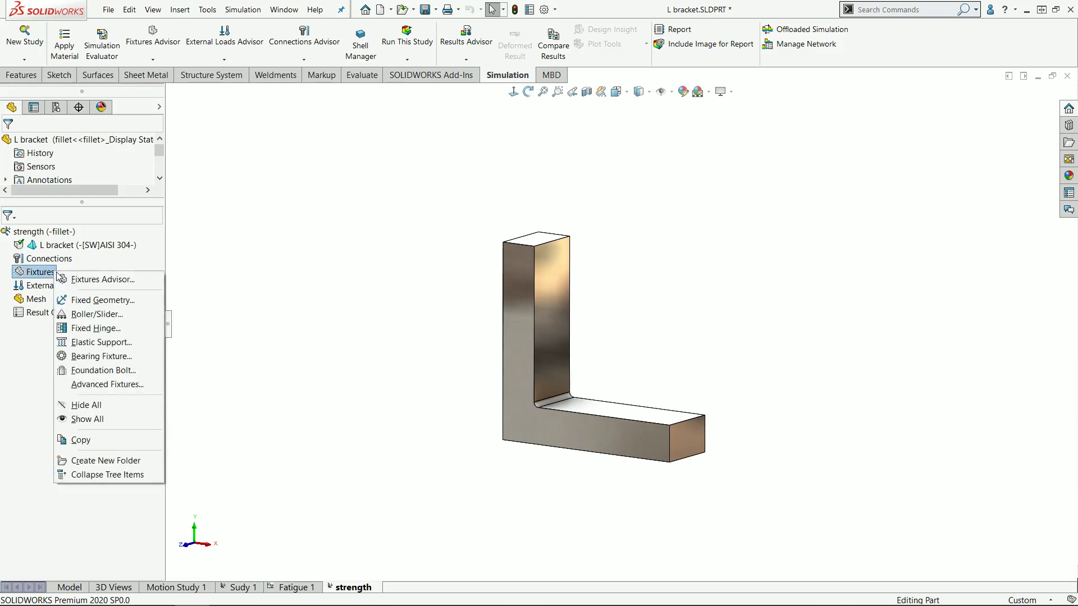
# Step: Restrain the upright leg's top face with a Fixed Geometry fixture, Fixed-1
pyautogui.click(95, 301)
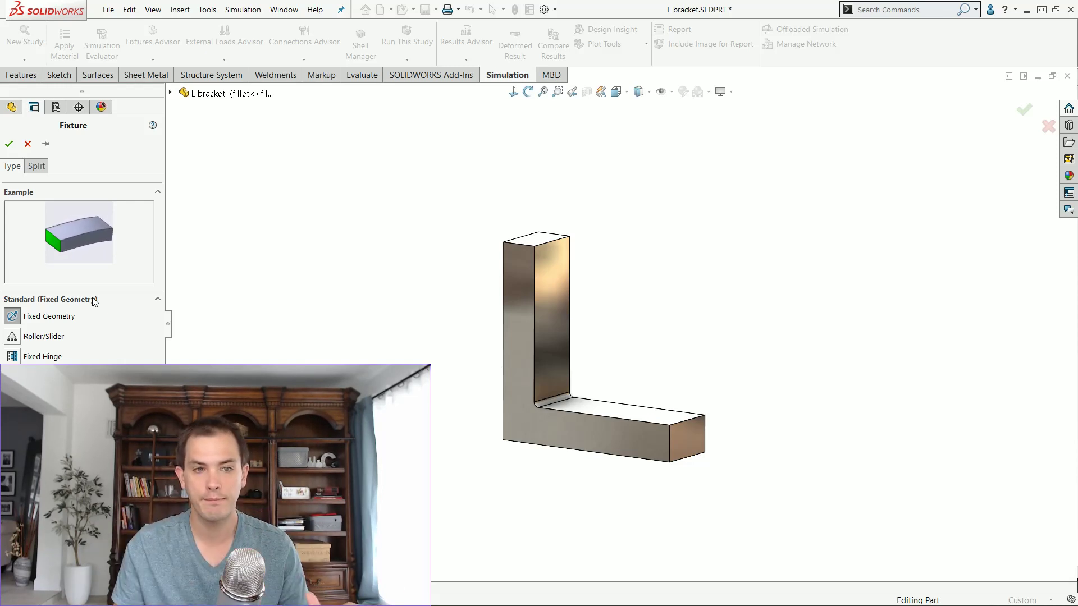
pyautogui.click(542, 241)
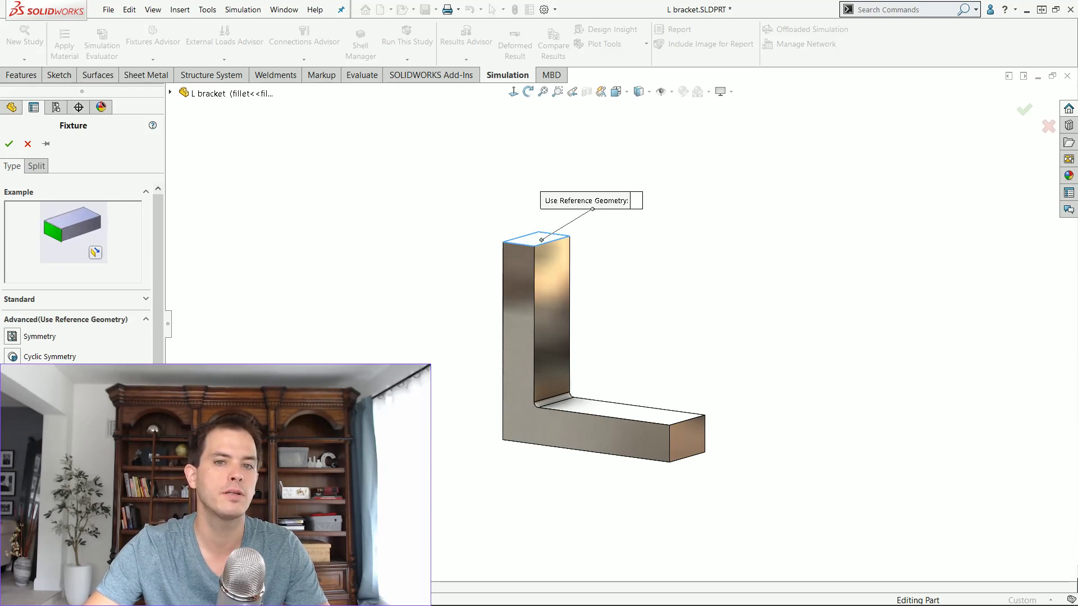
pyautogui.scroll(-1, 78, 275)
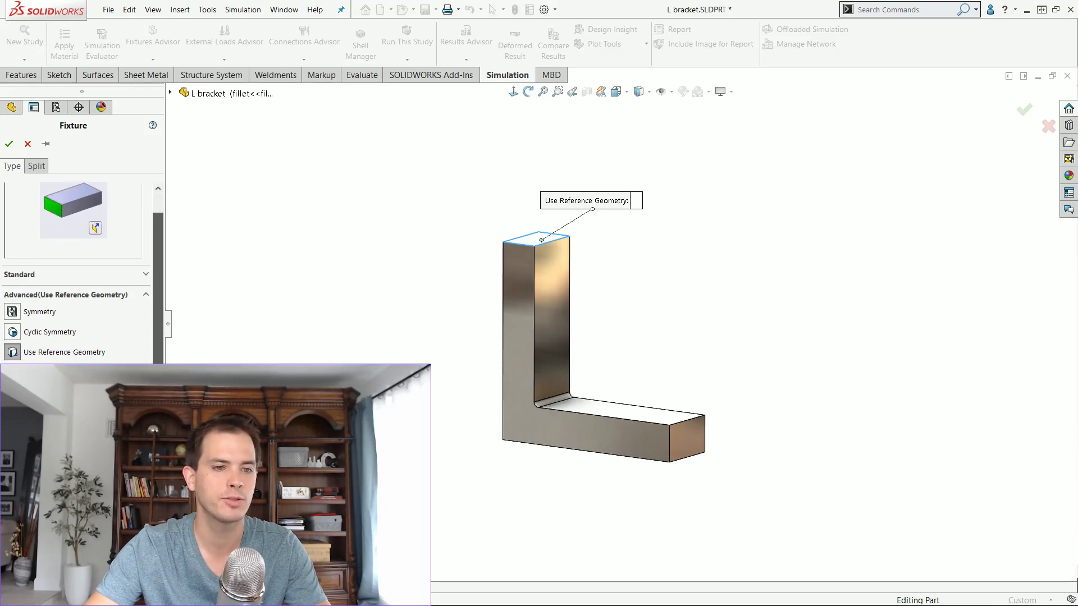
pyautogui.scroll(-3, 15, 331)
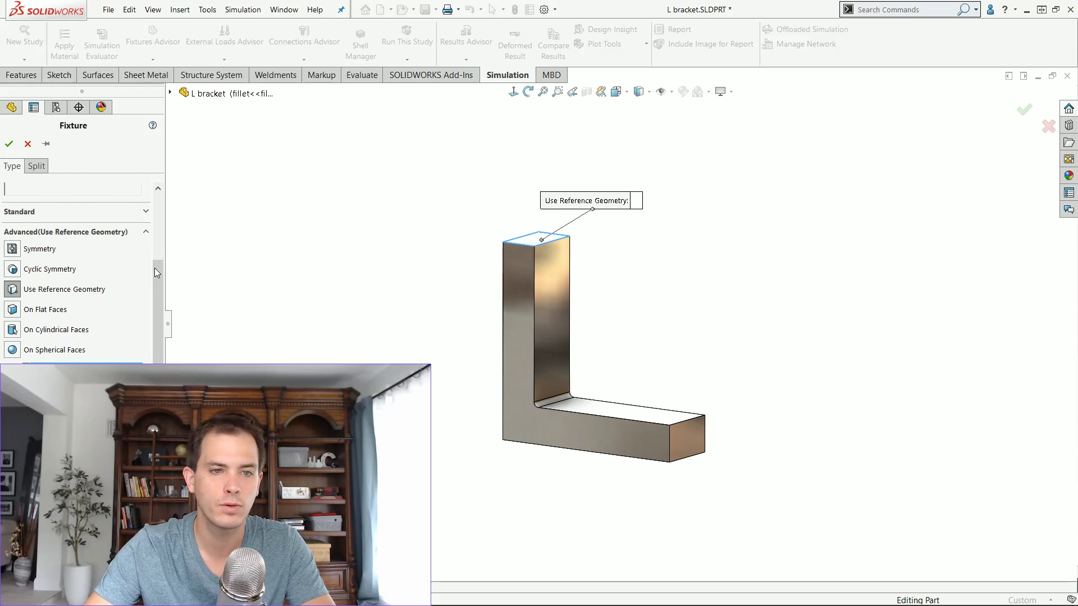
pyautogui.scroll(3, 156, 273)
pyautogui.click(17, 300)
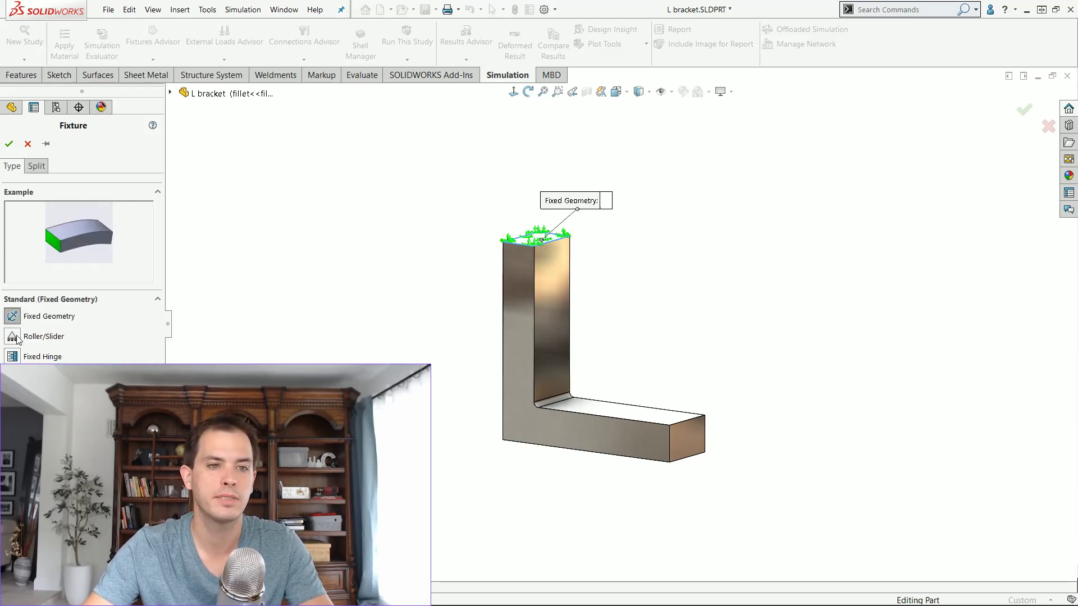
pyautogui.click(9, 144)
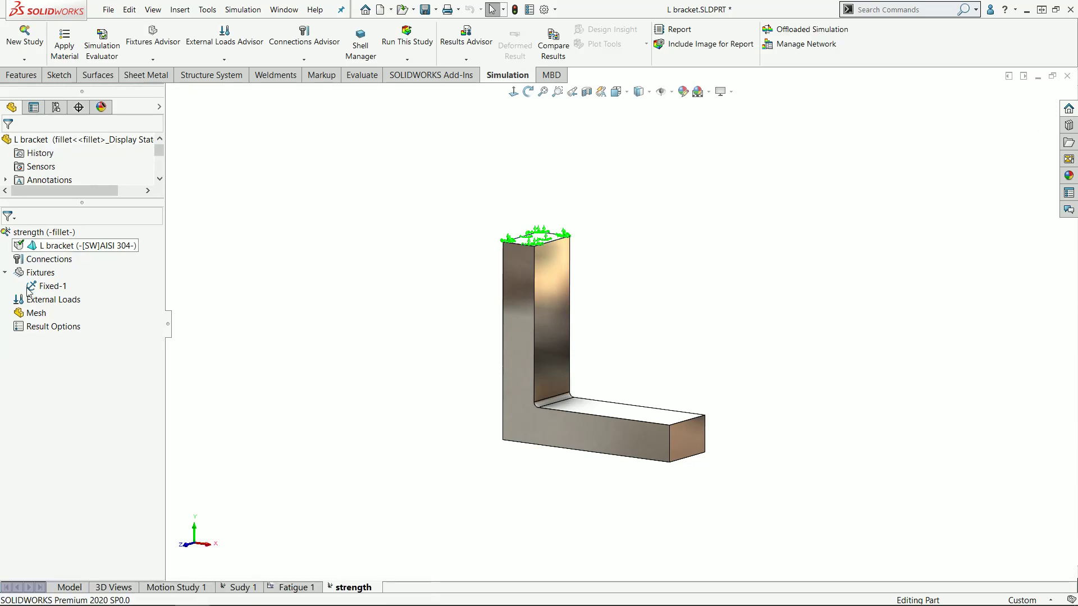
# Step: Add a force on the horizontal leg's end face, using a selected direction
pyautogui.rightClick(34, 302)
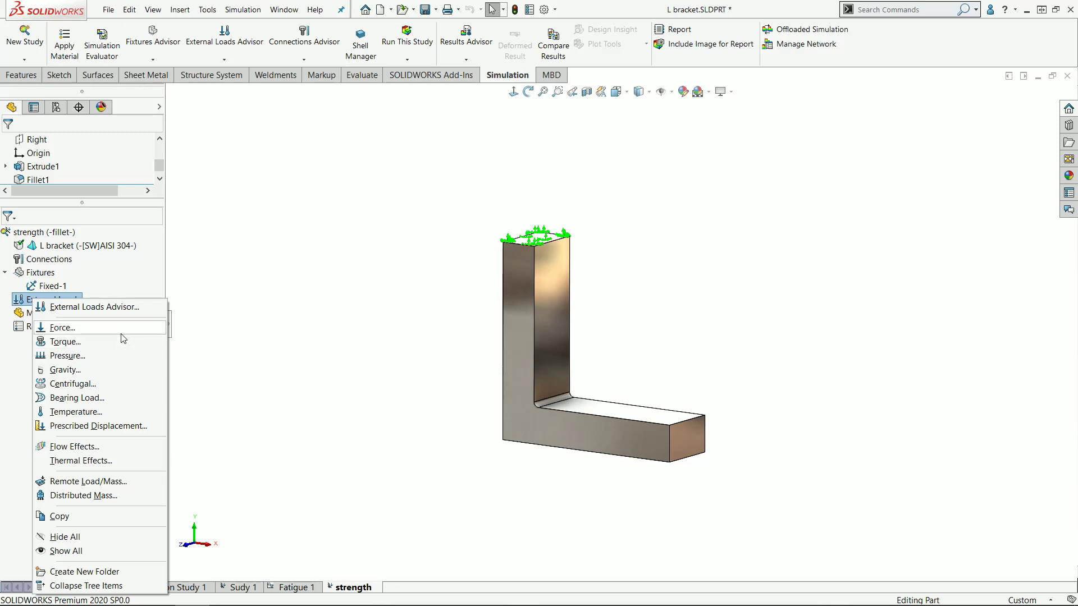
pyautogui.click(84, 328)
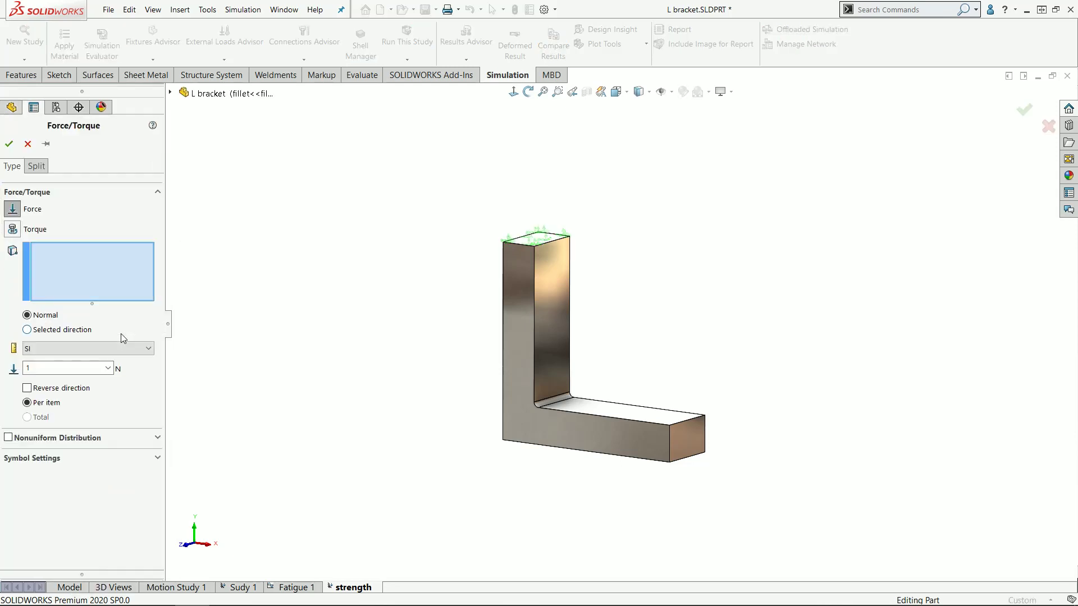
pyautogui.click(690, 444)
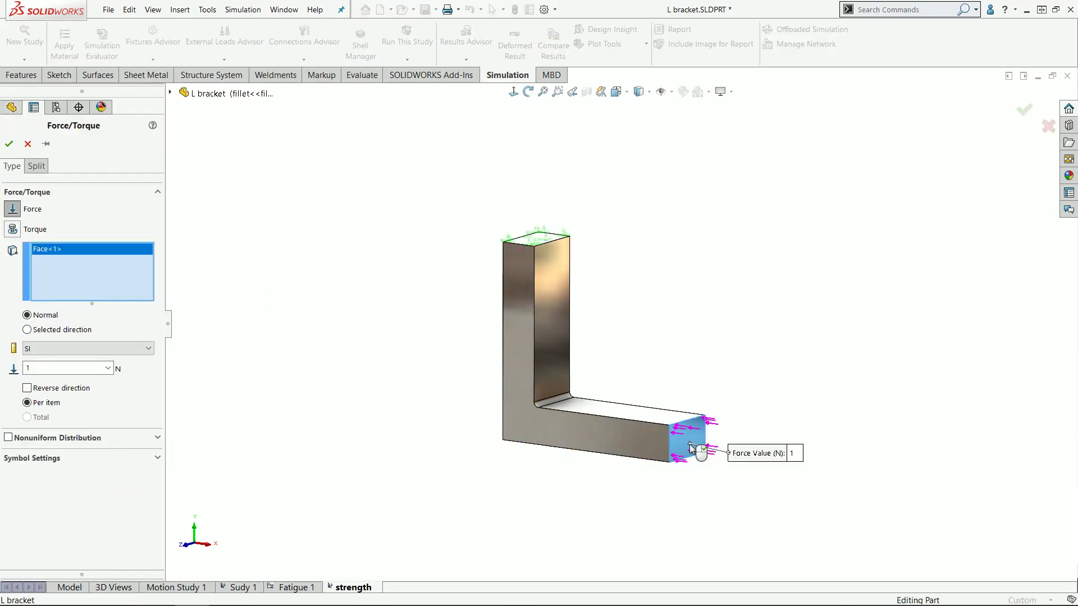
pyautogui.scroll(-4, 689, 444)
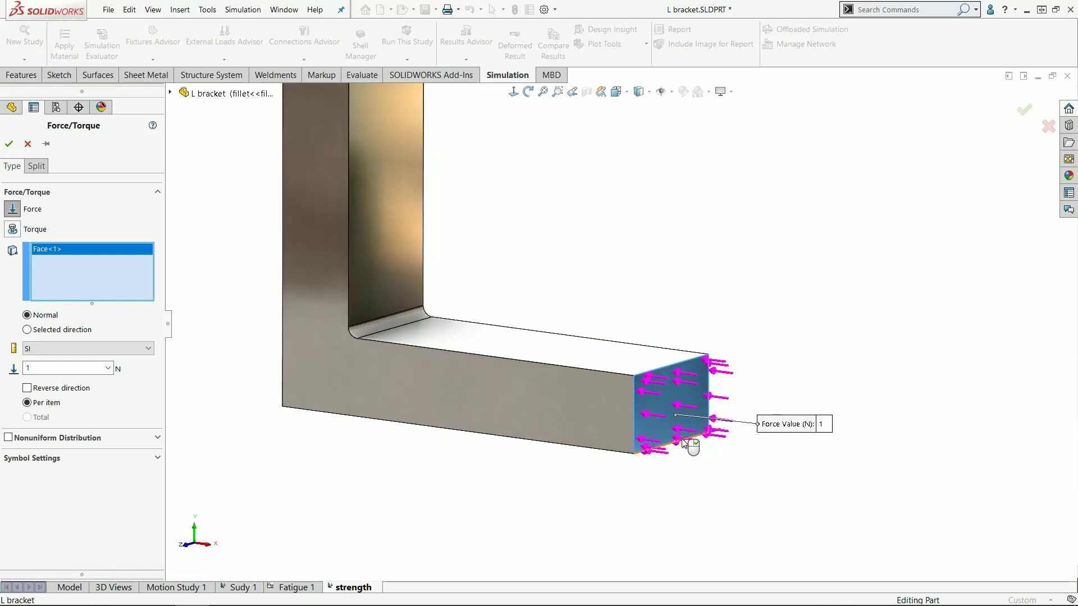
pyautogui.click(61, 331)
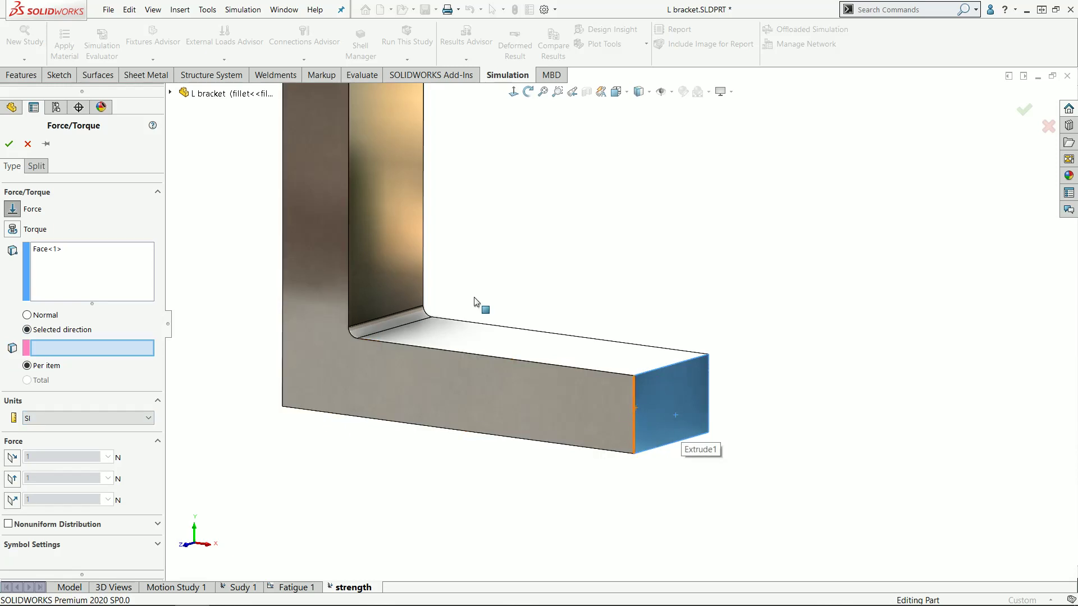
# Step: Make the force 200 lbf in English (IPS), normal to the Top plane, pointing downward
pyautogui.click(171, 93)
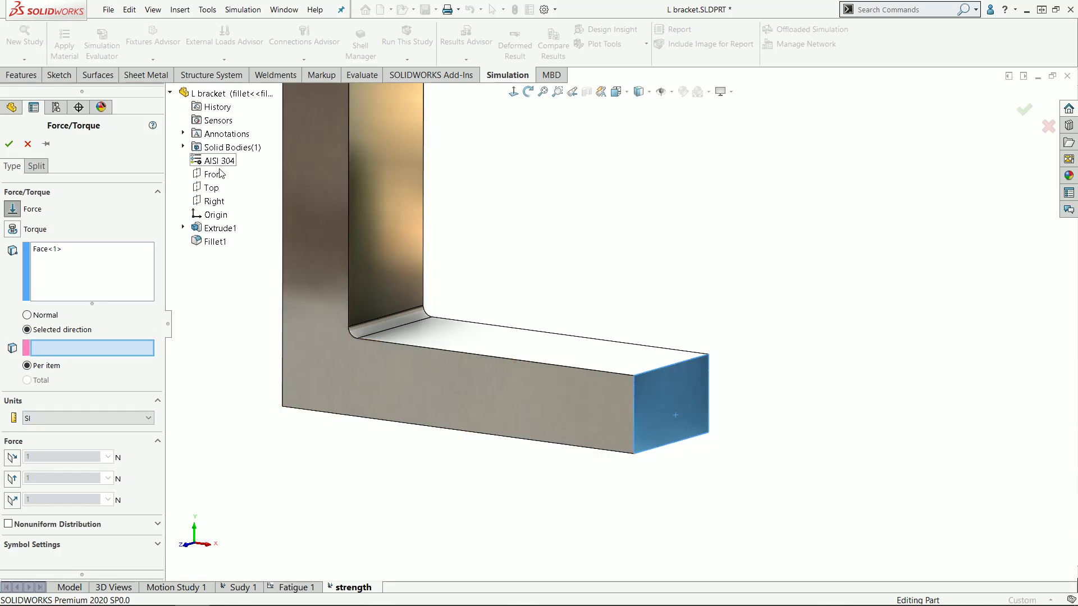
pyautogui.click(212, 189)
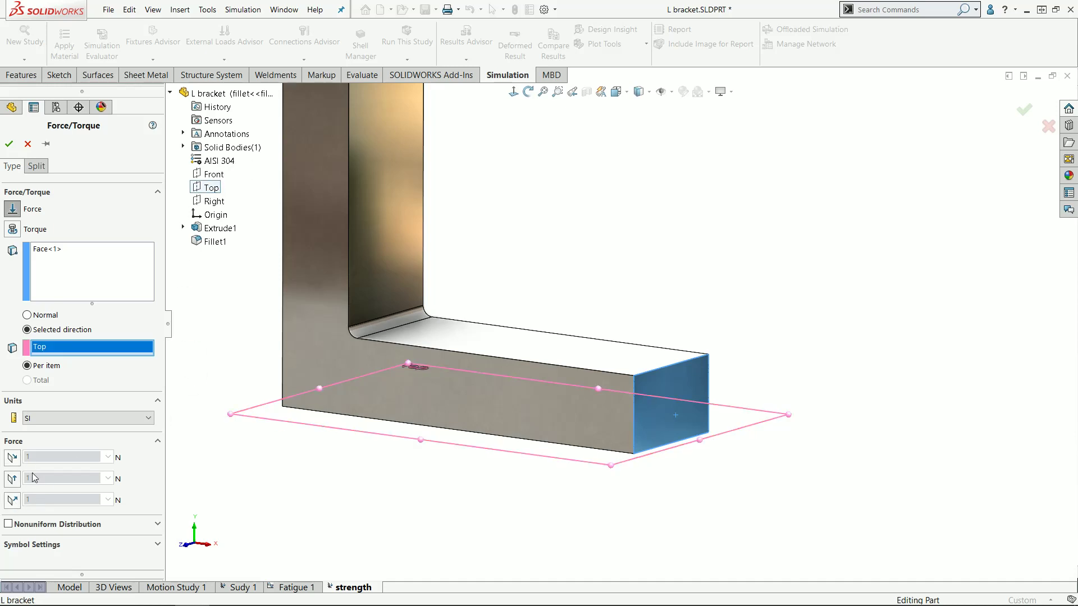
pyautogui.click(14, 500)
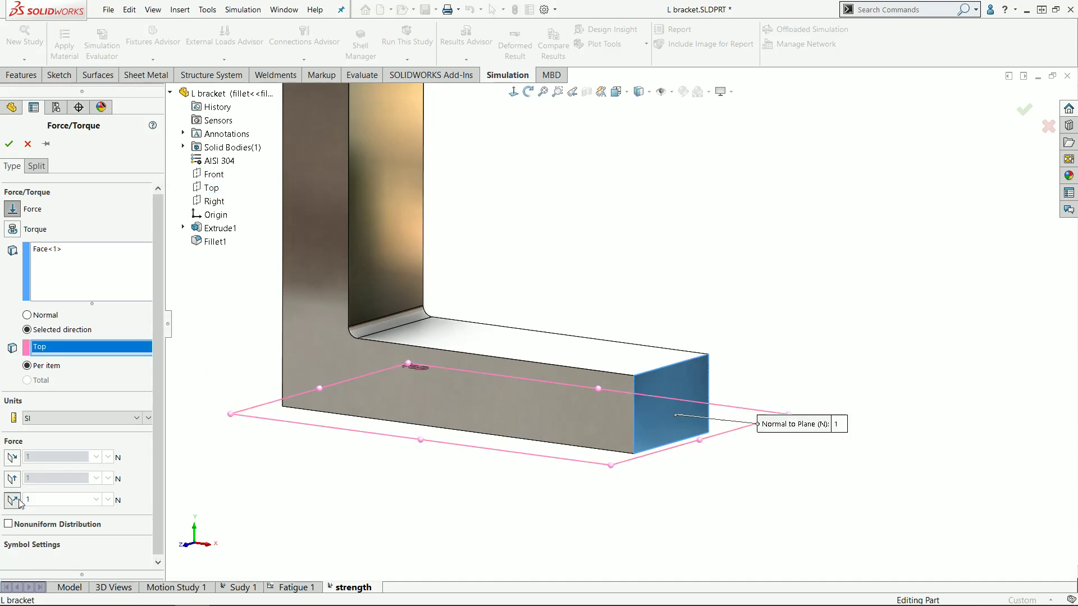
pyautogui.click(83, 419)
pyautogui.click(51, 436)
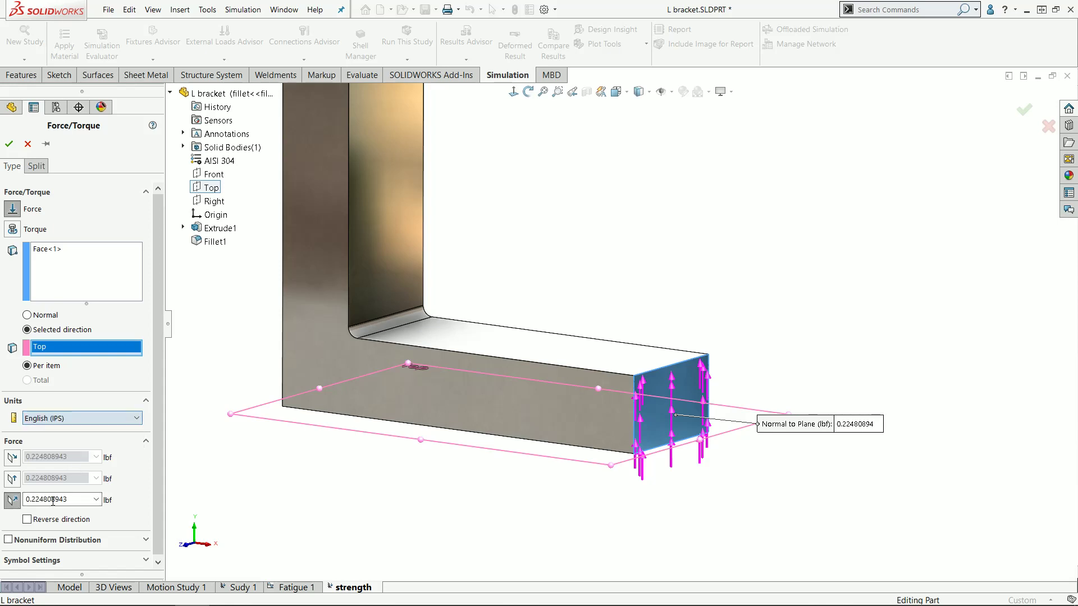
pyautogui.doubleClick(57, 500)
pyautogui.write('200')
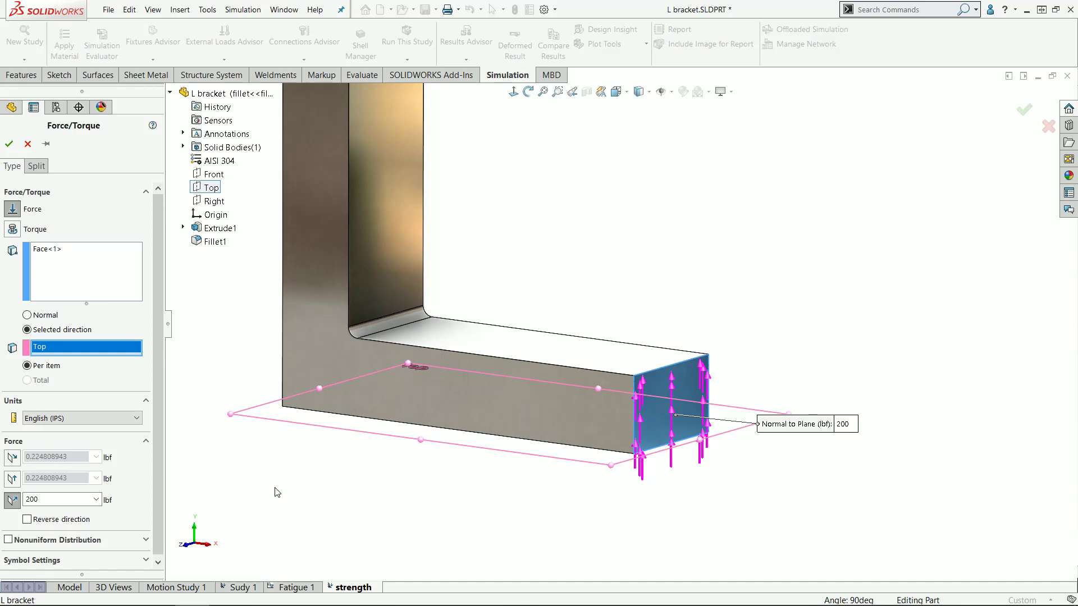
pyautogui.click(79, 522)
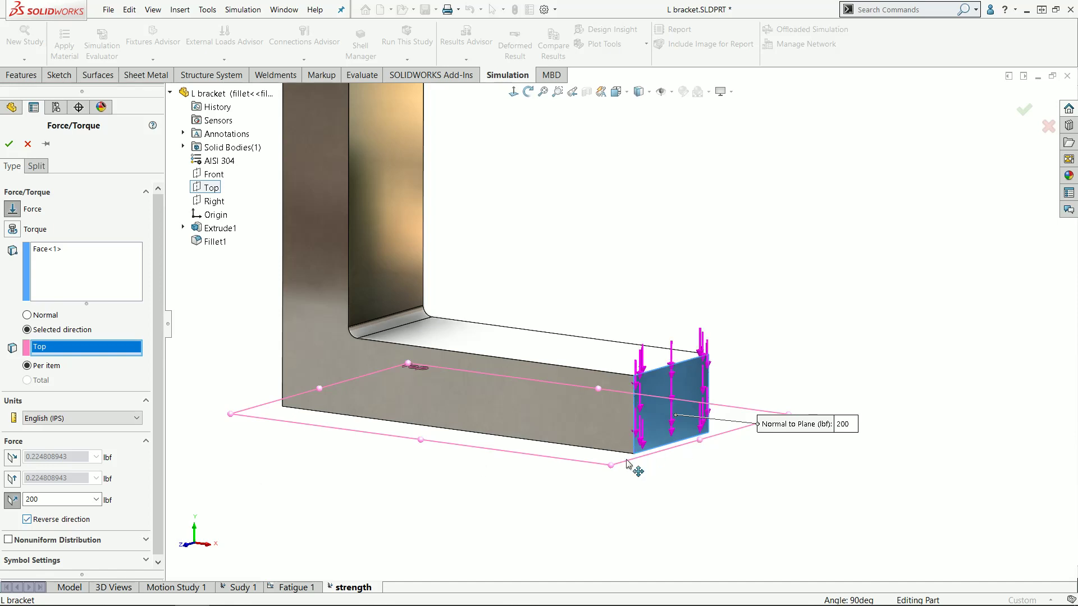
pyautogui.click(84, 525)
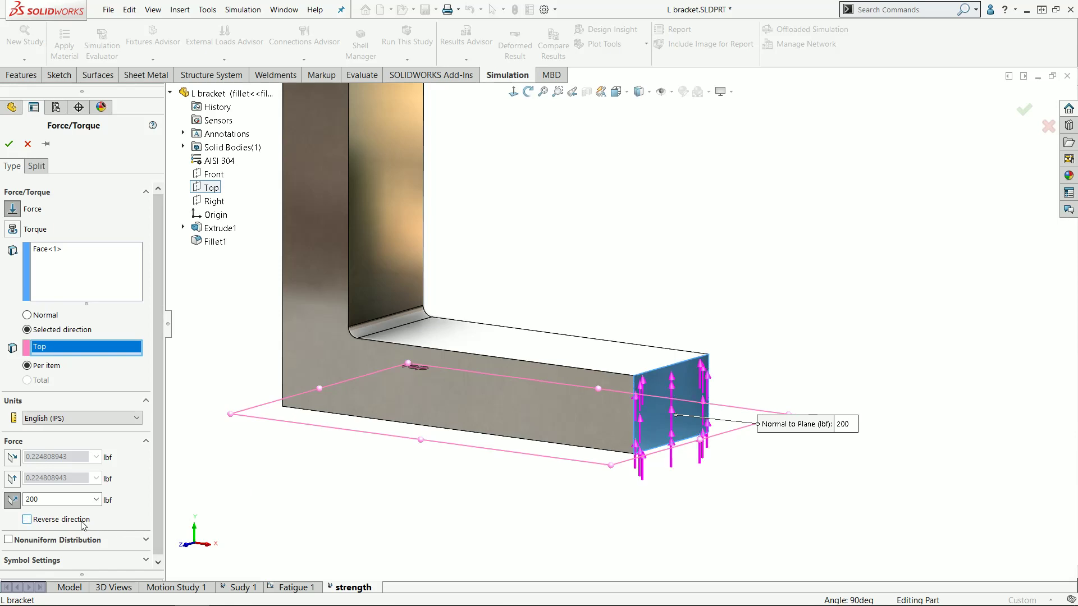
pyautogui.click(83, 521)
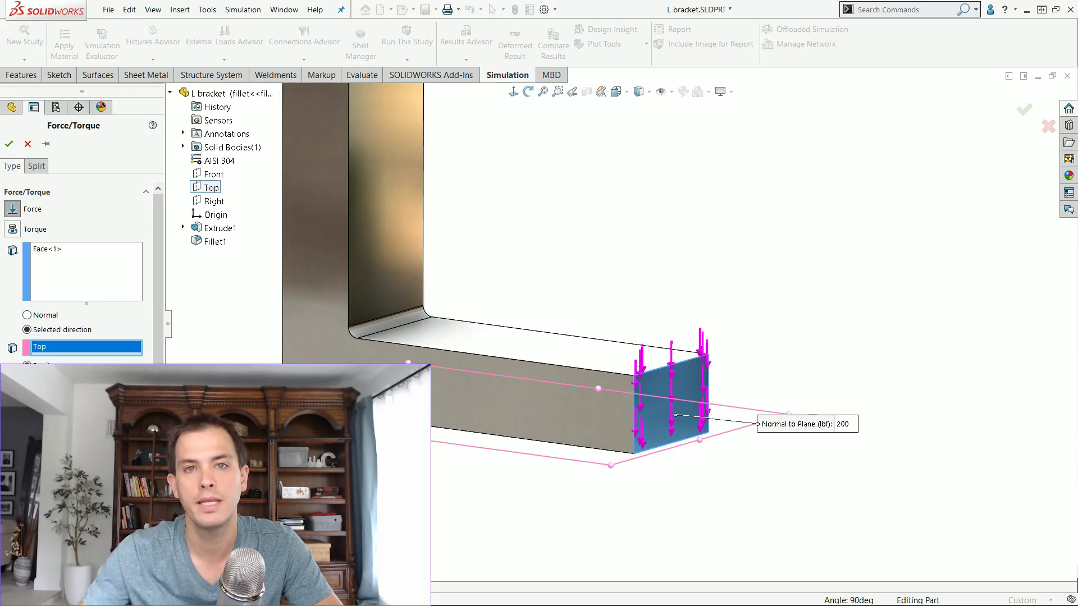
pyautogui.click(7, 144)
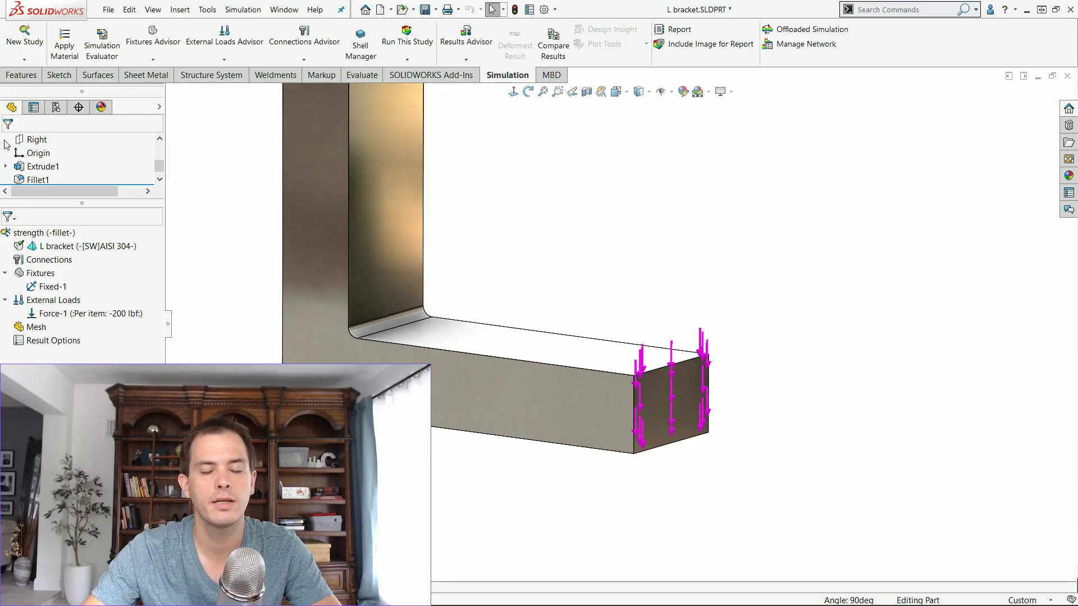
pyautogui.click(36, 328)
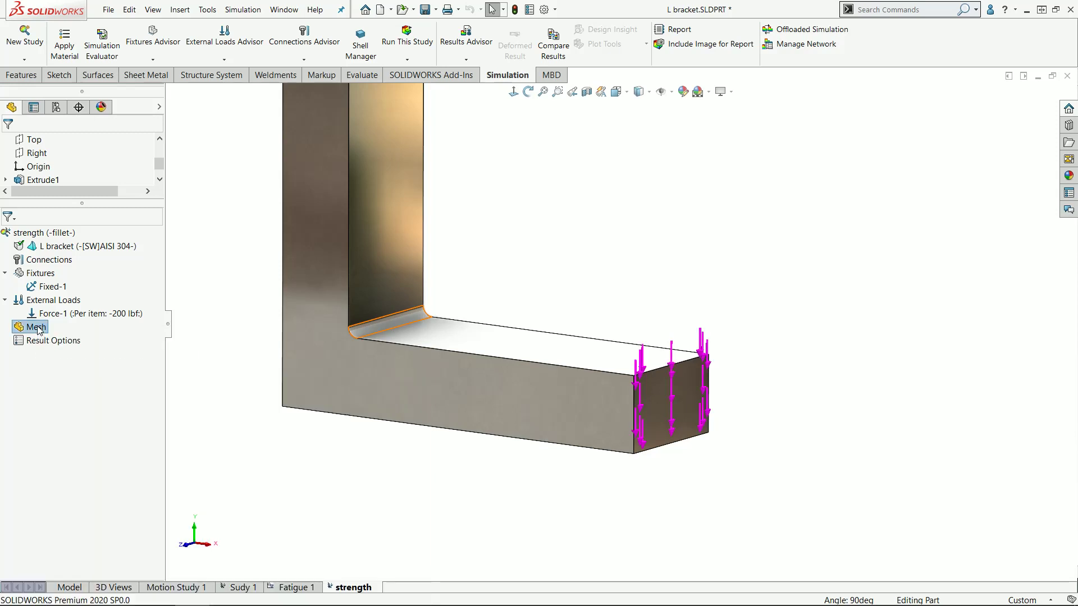
# Step: Mesh the L bracket with the density slider moved toward coarse
pyautogui.rightClick(39, 330)
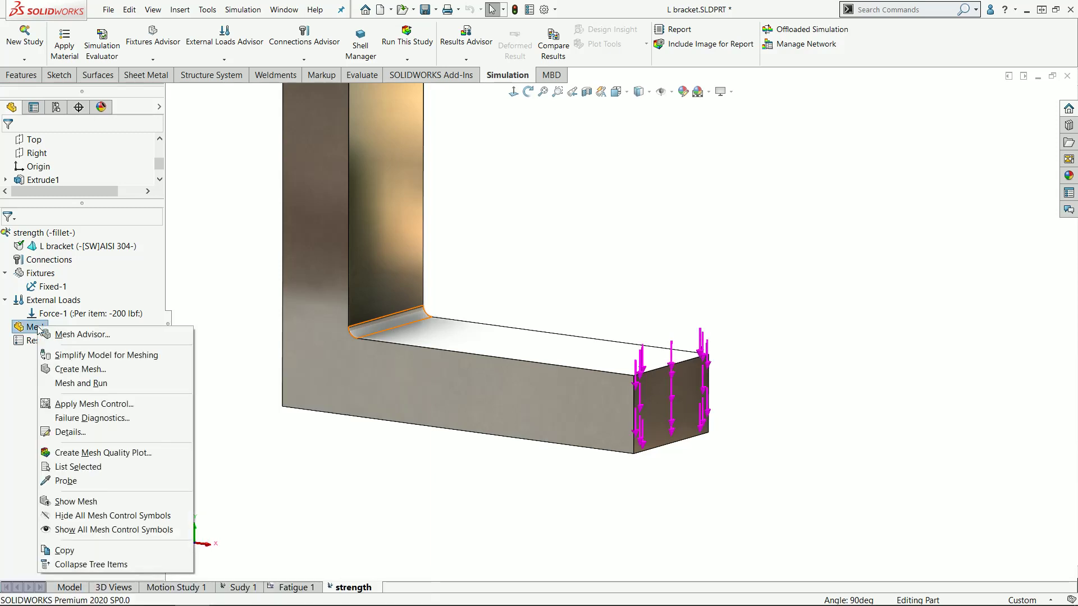
pyautogui.click(112, 369)
pyautogui.scroll(3, 642, 238)
pyautogui.scroll(-2, 552, 261)
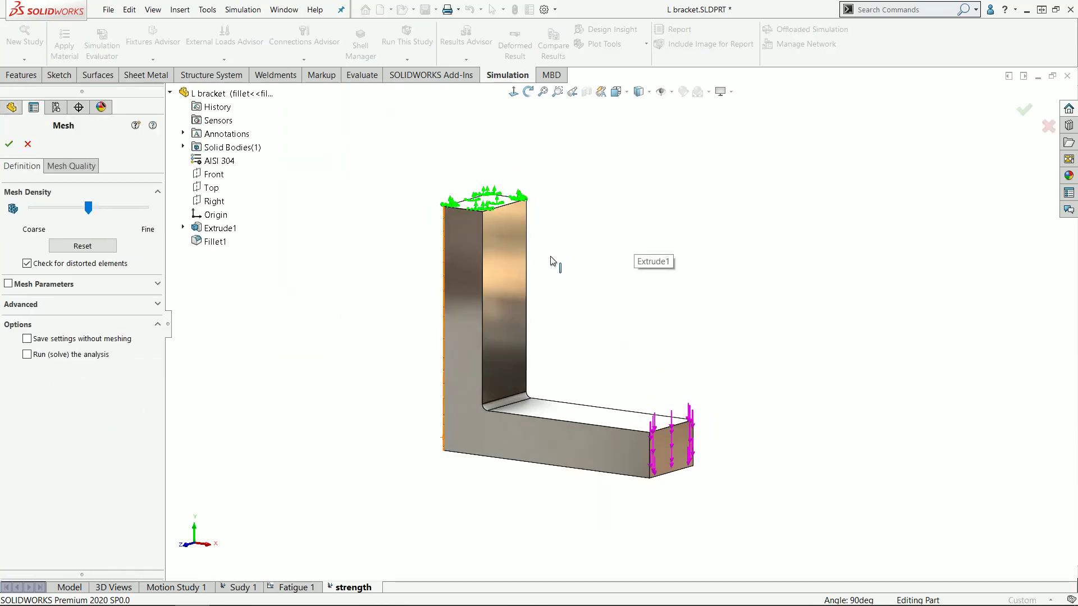
pyautogui.scroll(-1, 550, 262)
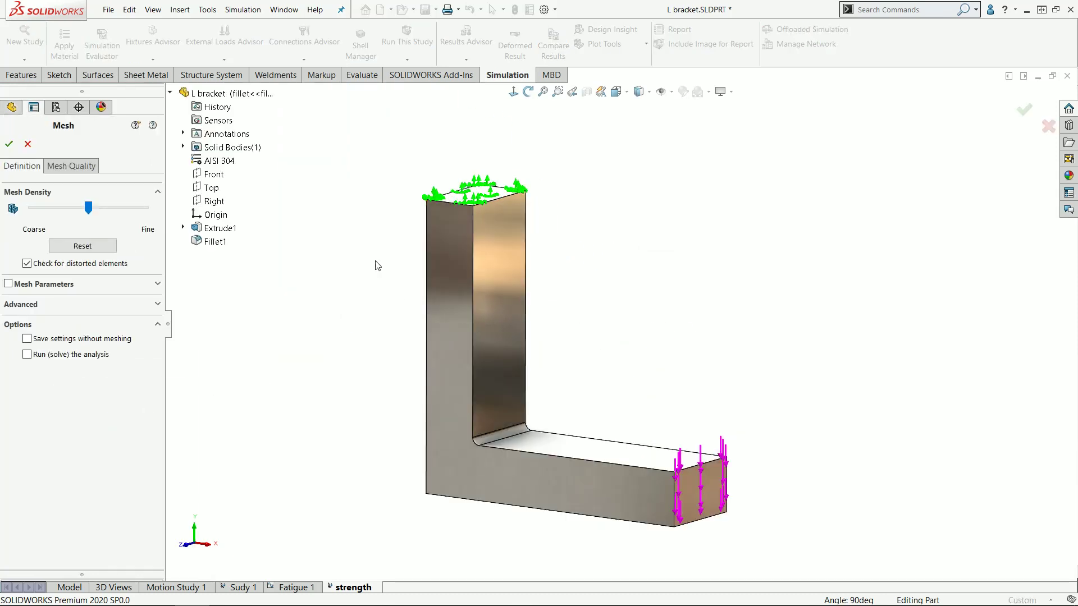
pyautogui.moveTo(89, 208); pyautogui.dragTo(20, 225)
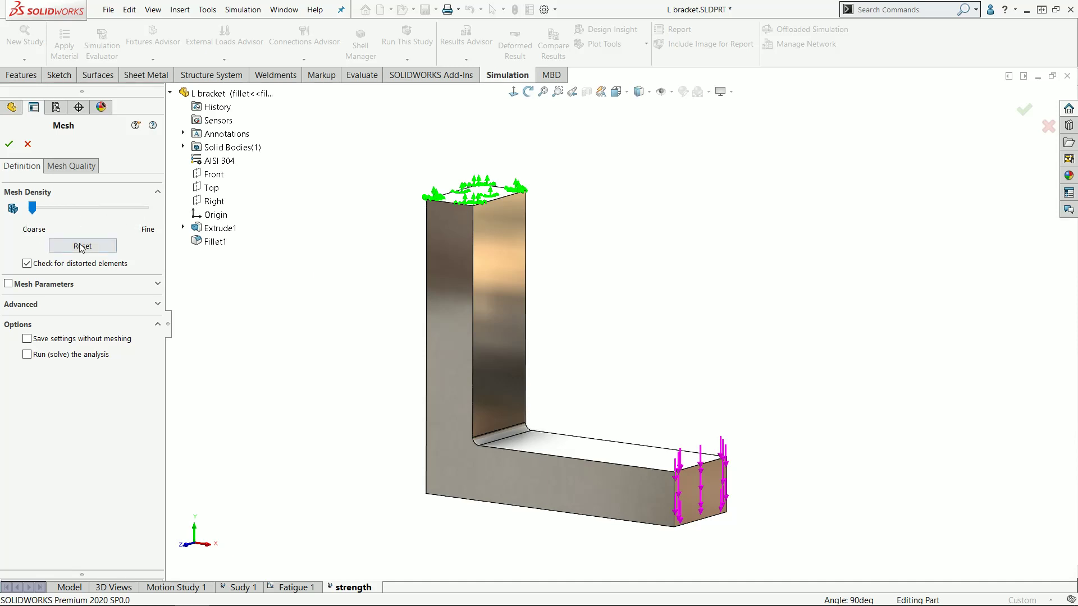
pyautogui.click(8, 144)
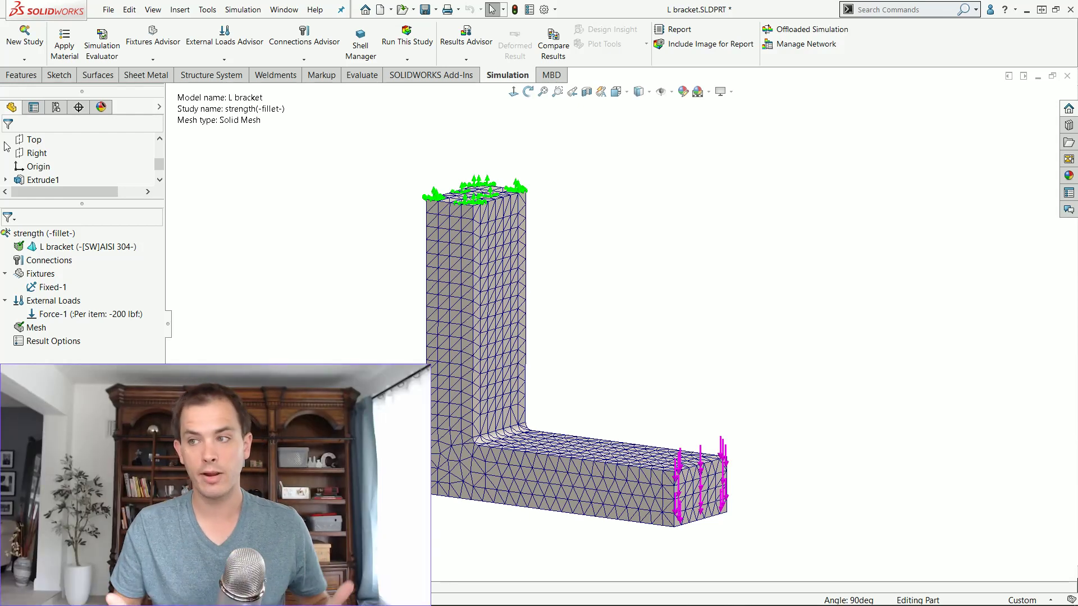
# Step: Edit the mesh settings, inspecting curvature-based parameters and the 1.4 element ratio
pyautogui.scroll(-1, 6, 146)
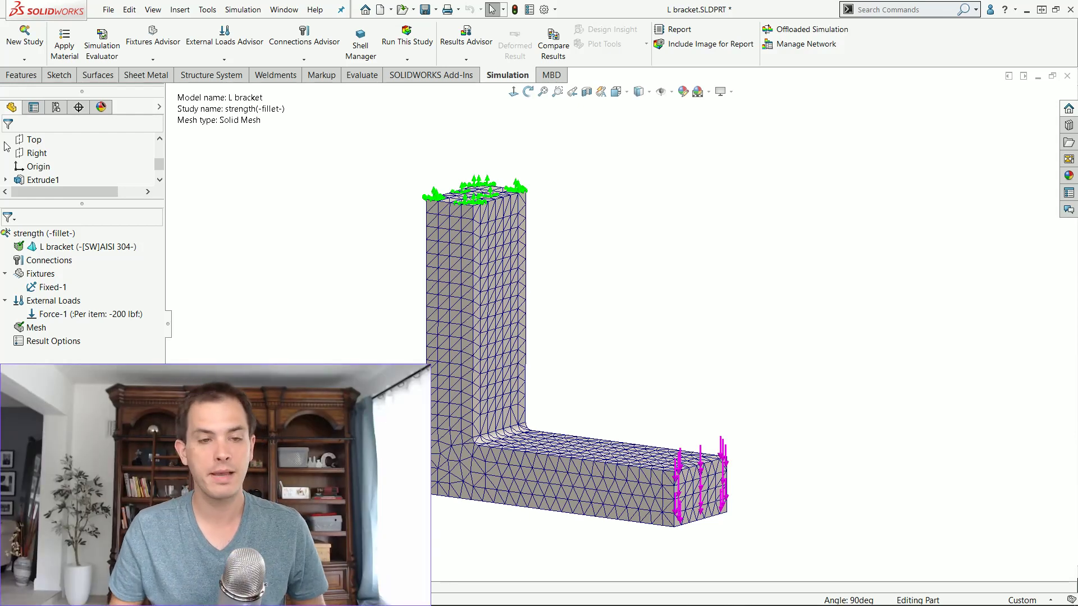
pyautogui.rightClick(24, 329)
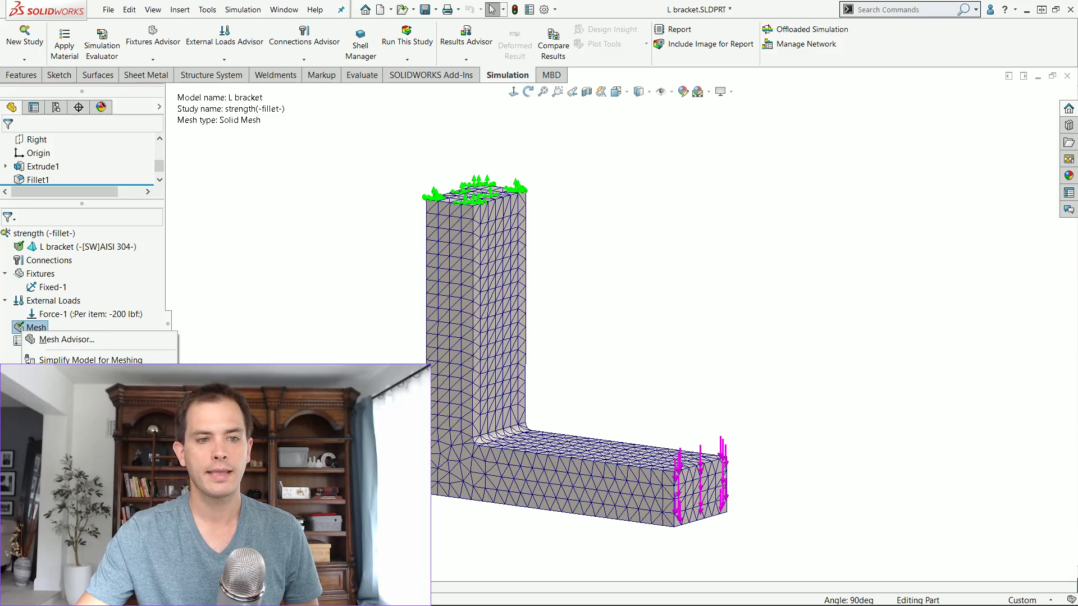
pyautogui.click(62, 375)
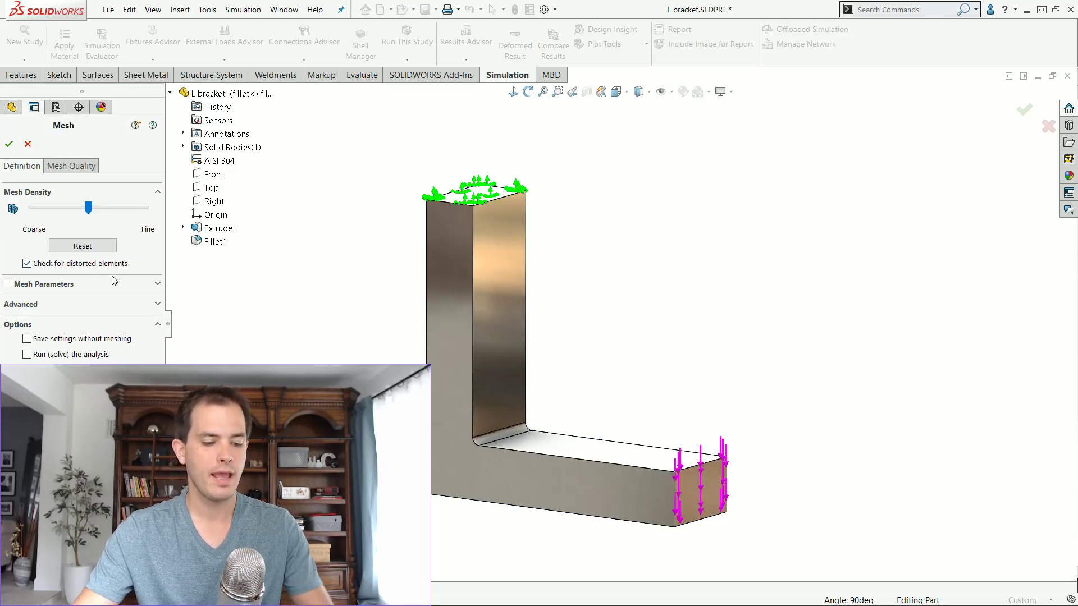
pyautogui.click(145, 286)
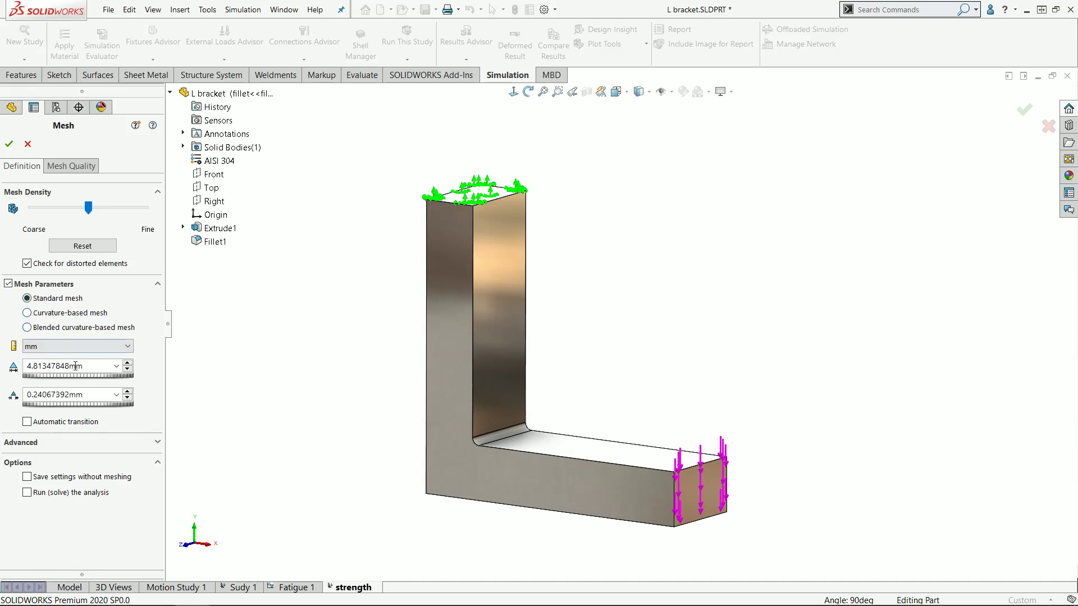
pyautogui.click(69, 312)
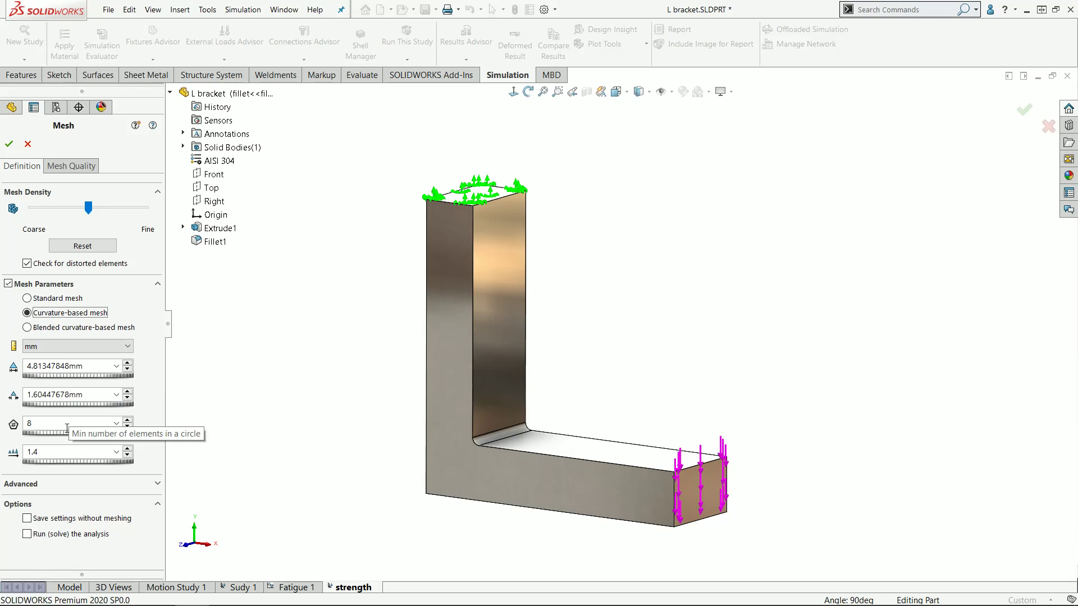
pyautogui.click(48, 455)
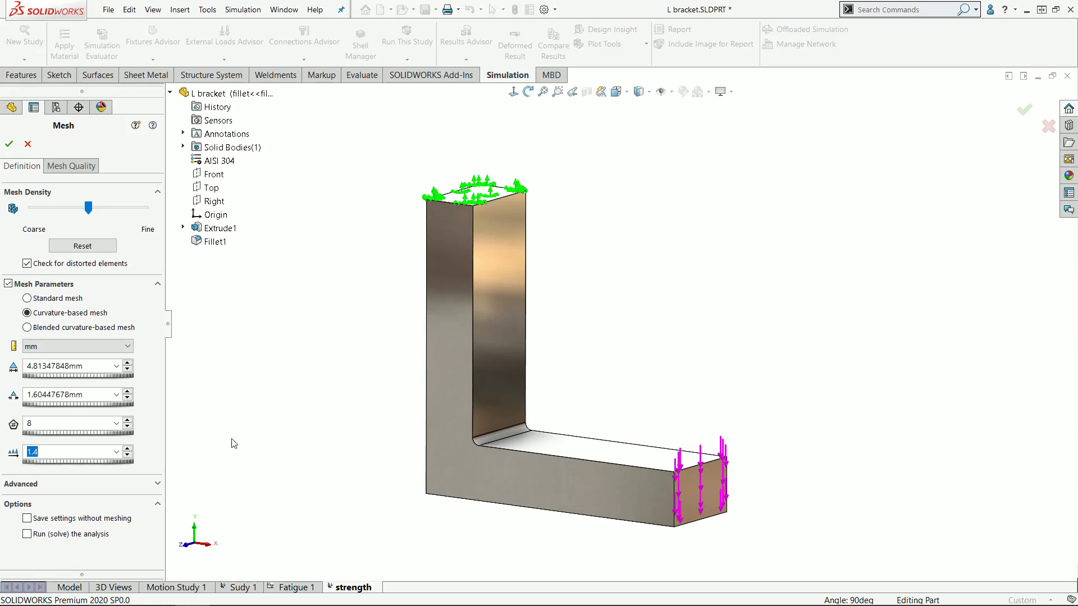
pyautogui.click(135, 486)
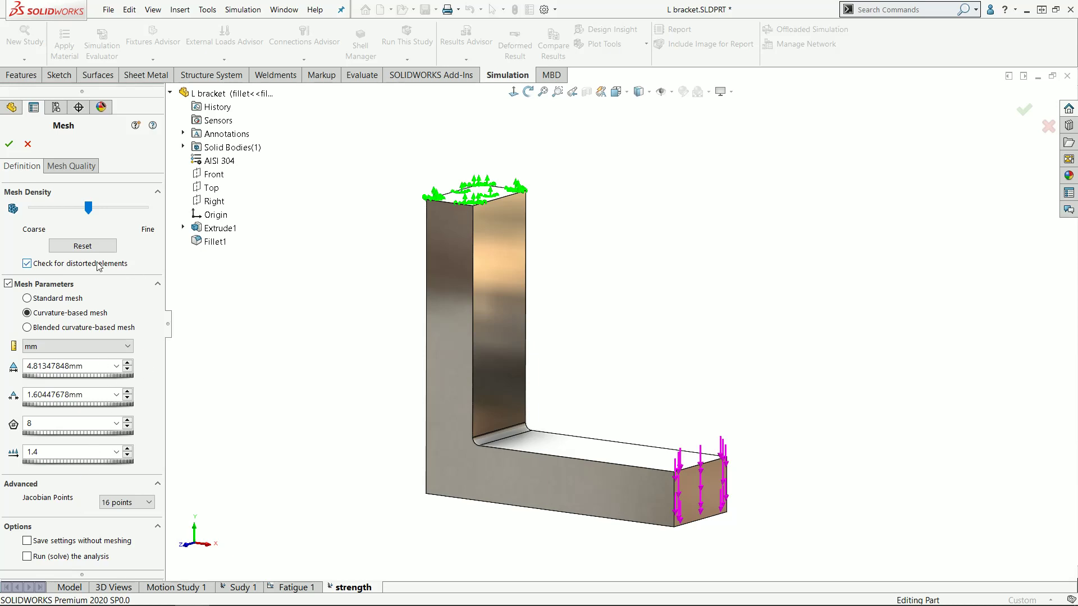
# Step: Keep the L bracket at high mesh quality and regenerate a Standard mesh
pyautogui.click(94, 167)
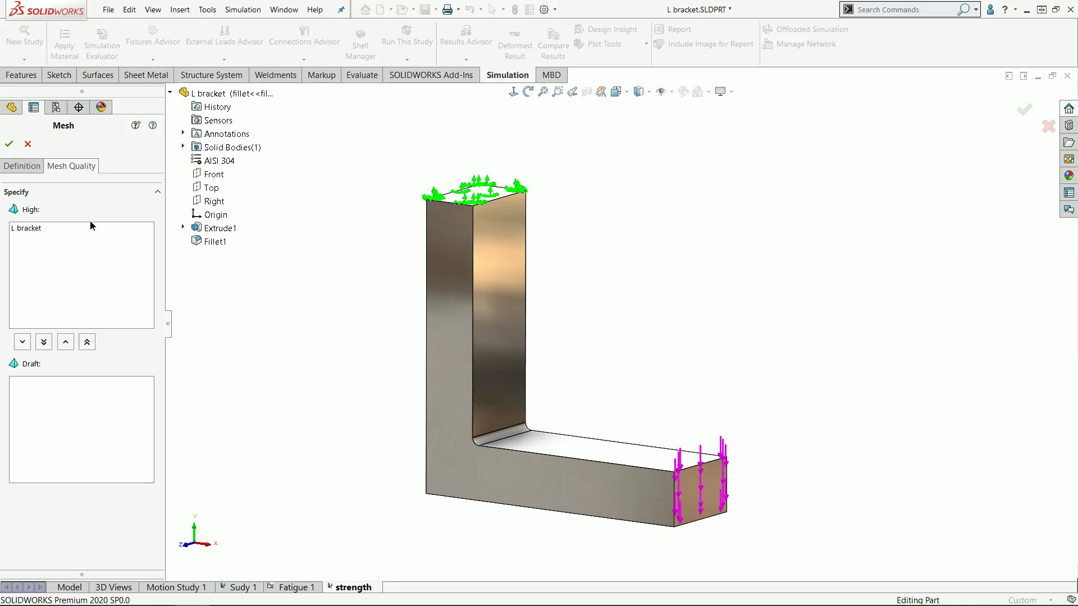
pyautogui.click(90, 227)
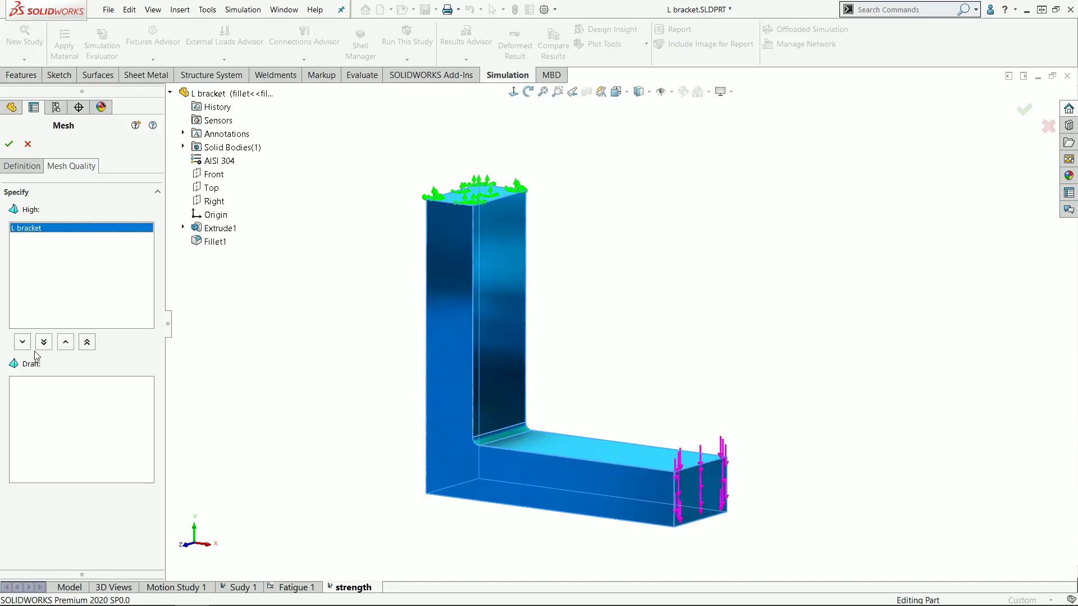
pyautogui.click(22, 342)
pyautogui.click(66, 343)
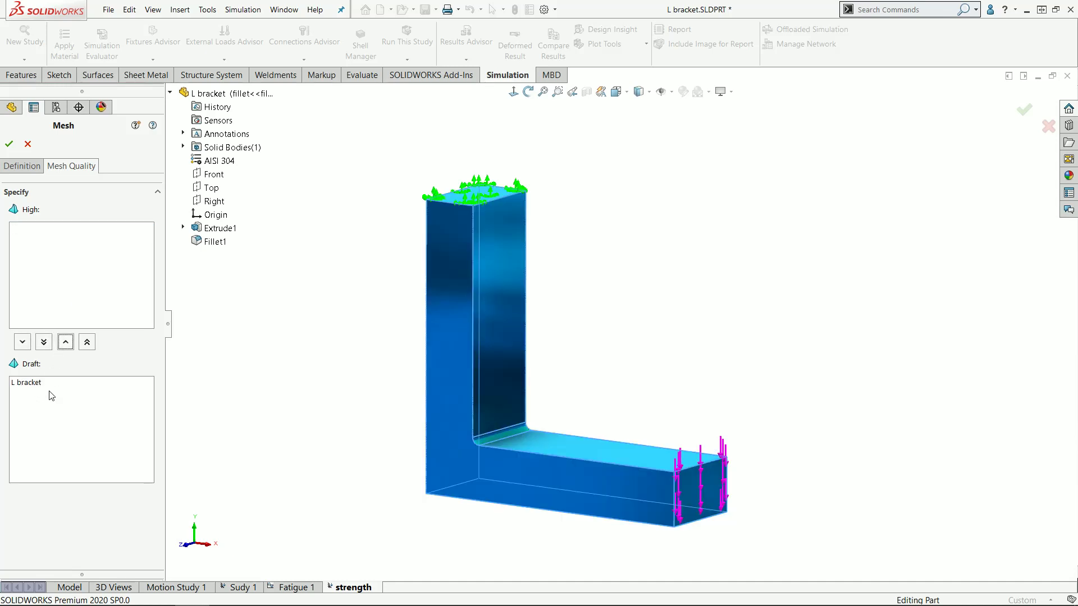
pyautogui.click(43, 385)
pyautogui.click(66, 341)
pyautogui.click(21, 168)
pyautogui.click(44, 302)
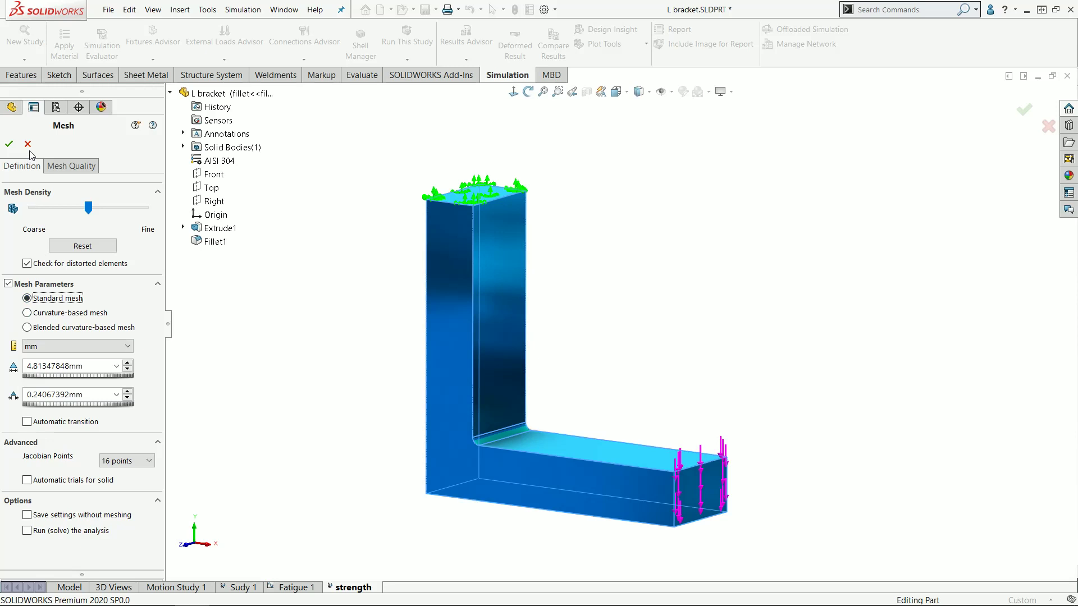
pyautogui.press('Return')
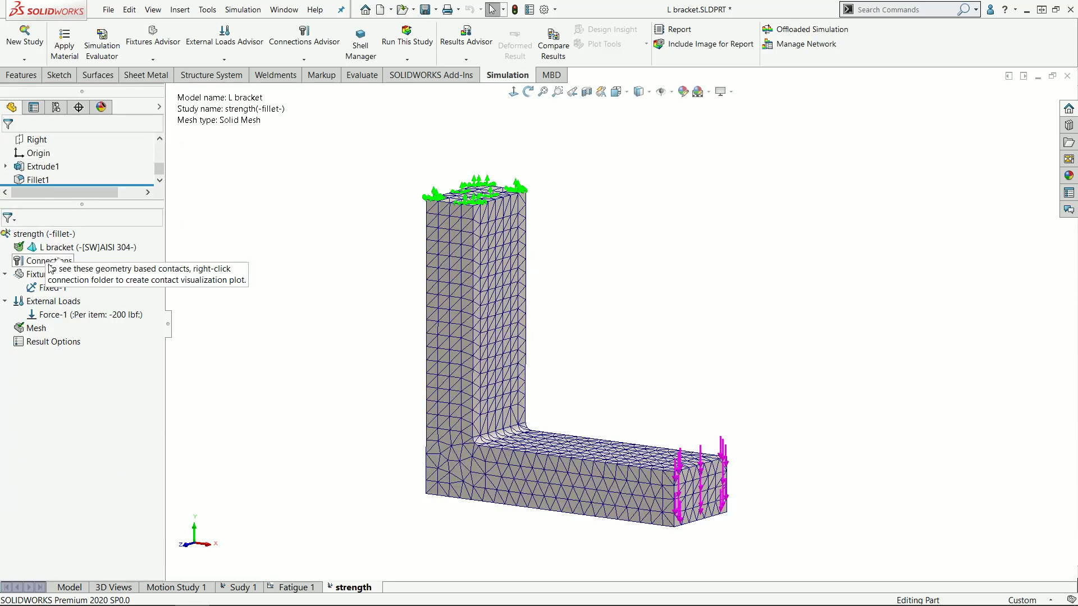
# Step: Apply a mesh control to the bracket's fillet face with 1.5 mm element size
pyautogui.rightClick(20, 328)
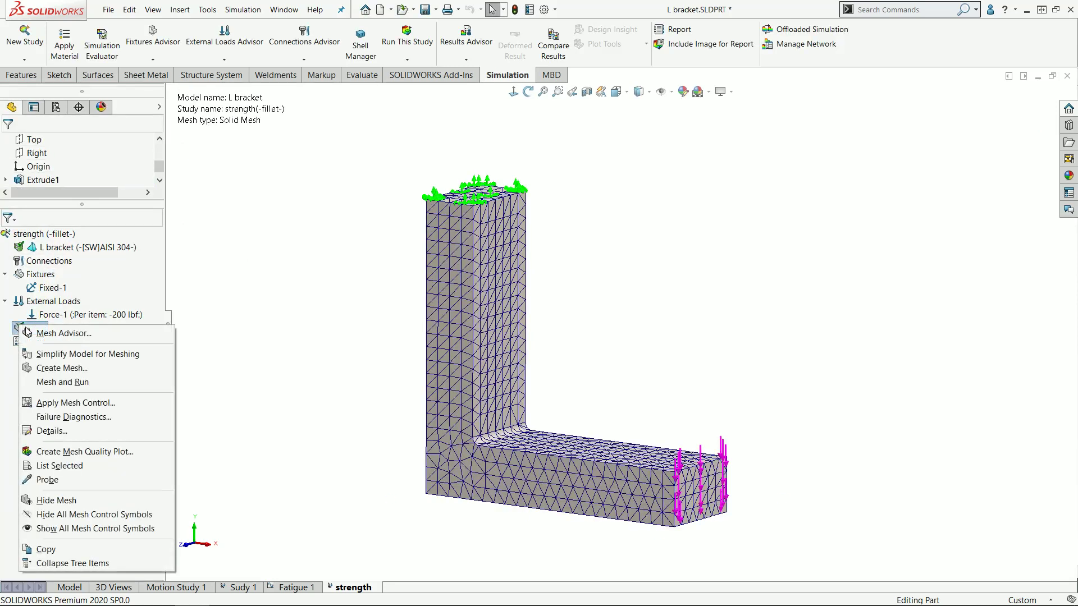
pyautogui.click(74, 403)
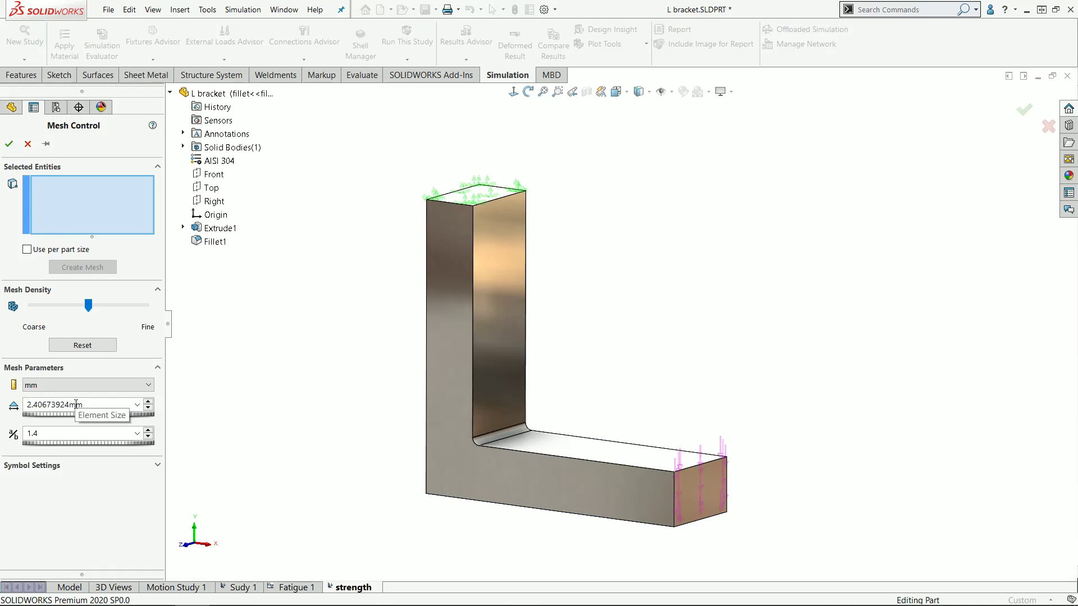
pyautogui.click(498, 442)
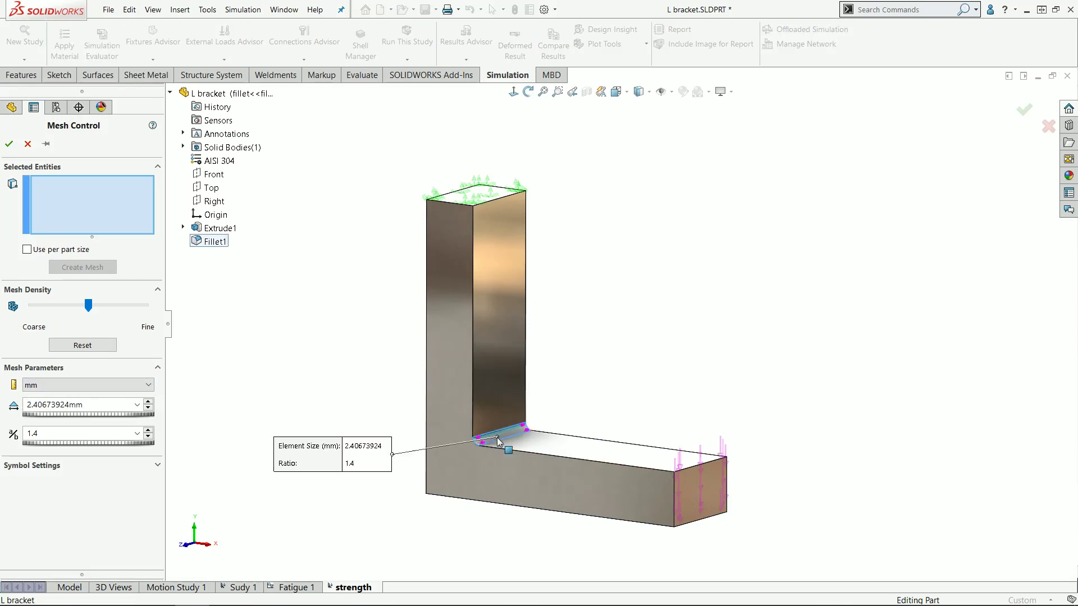
pyautogui.scroll(-3, 498, 443)
pyautogui.doubleClick(78, 405)
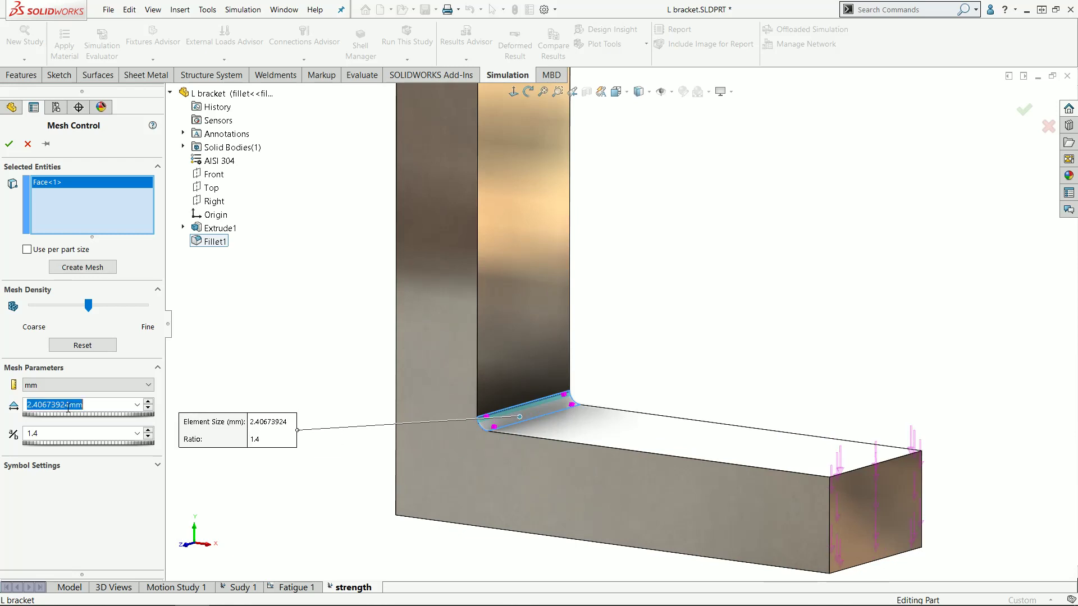
pyautogui.write('1.5')
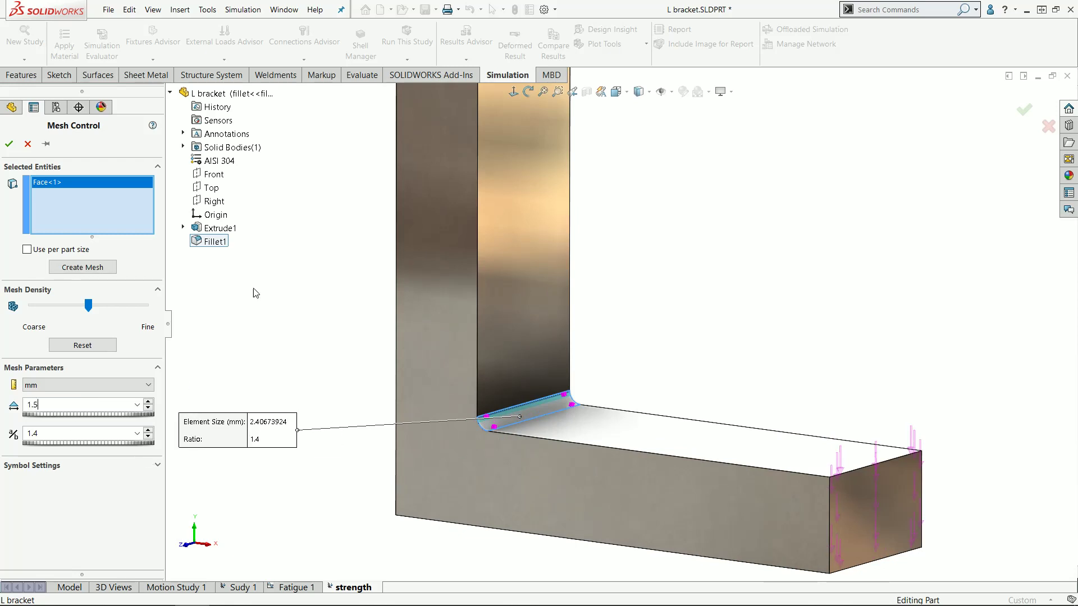
pyautogui.press('Return')
pyautogui.click(10, 145)
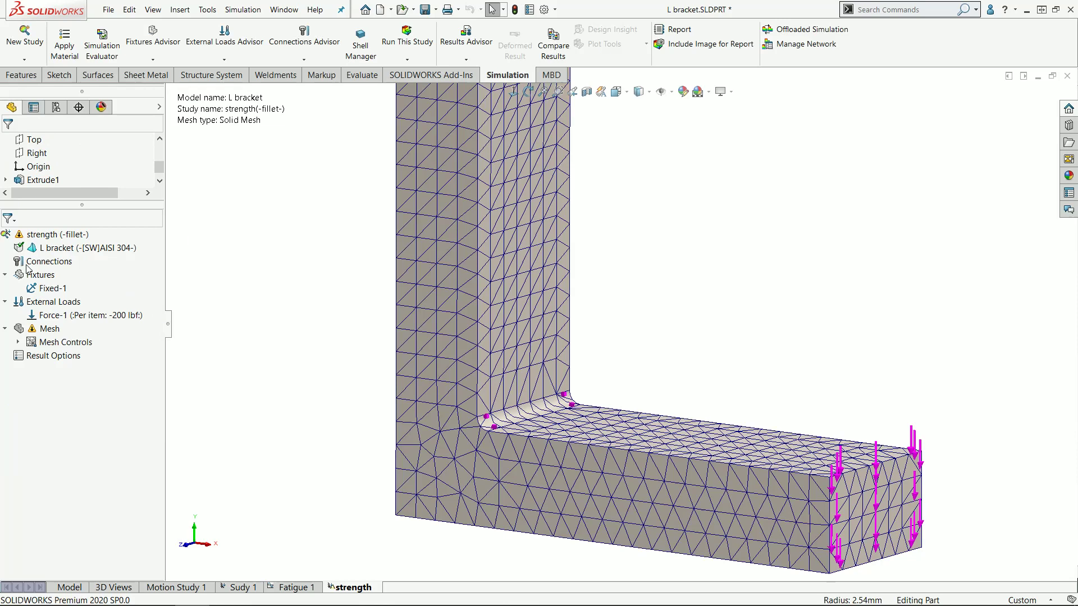
# Step: Regenerate the bracket mesh as curvature-based and zoom to fit the whole part
pyautogui.rightClick(55, 330)
pyautogui.click(87, 386)
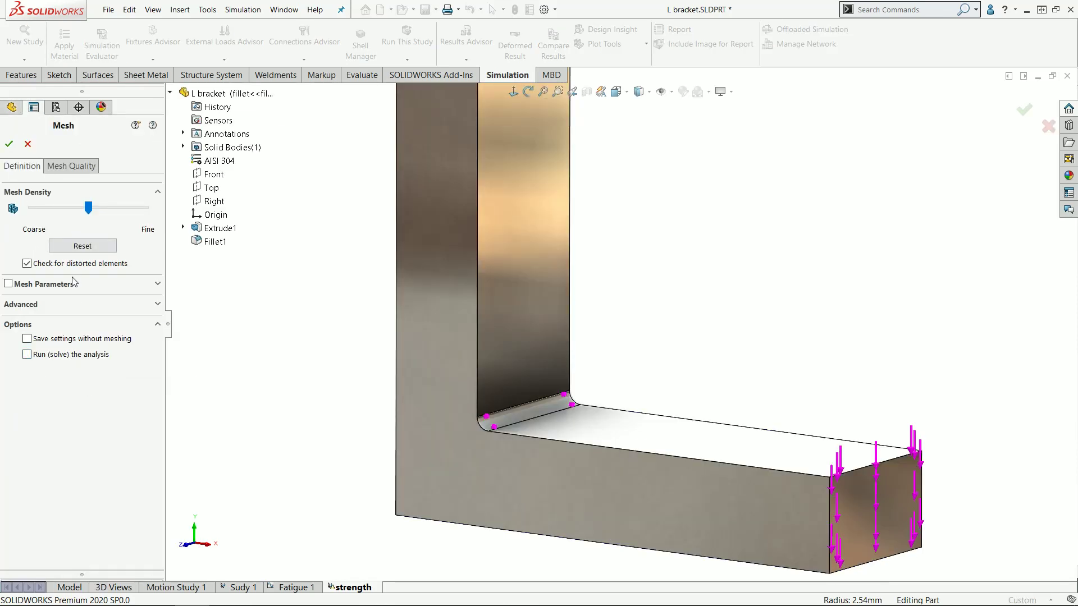
pyautogui.click(73, 283)
pyautogui.click(53, 314)
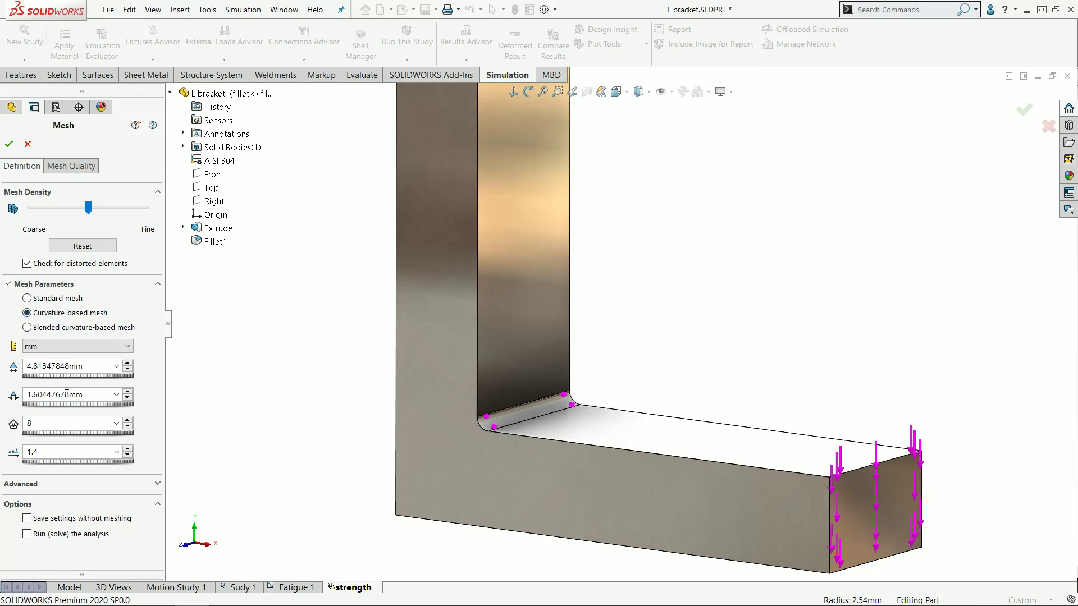
pyautogui.click(9, 143)
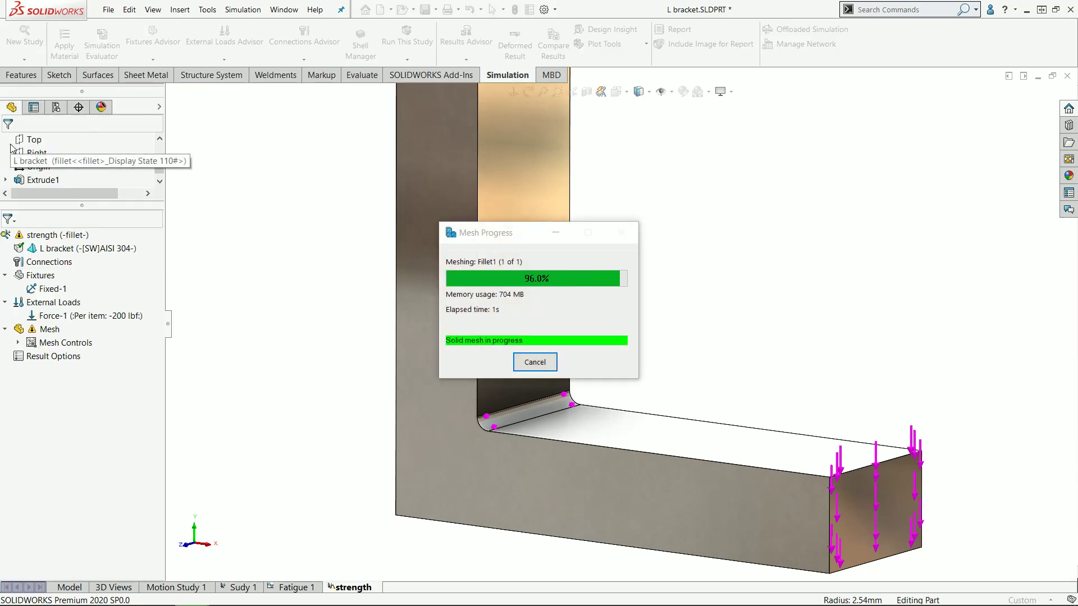
pyautogui.scroll(-5, 573, 415)
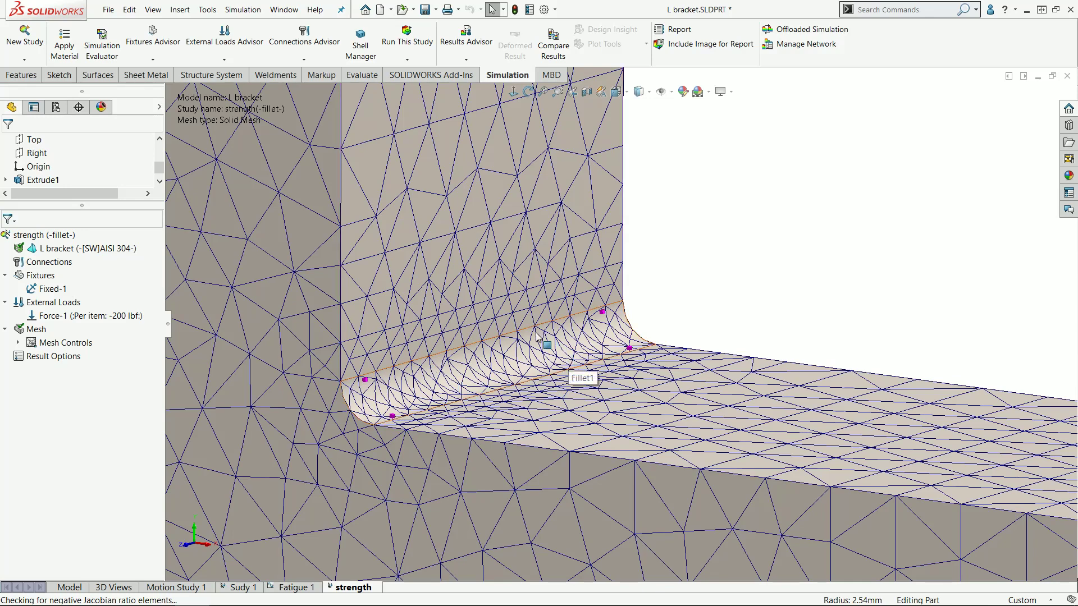
pyautogui.scroll(5, 537, 336)
pyautogui.hotkey('alt', 'f')
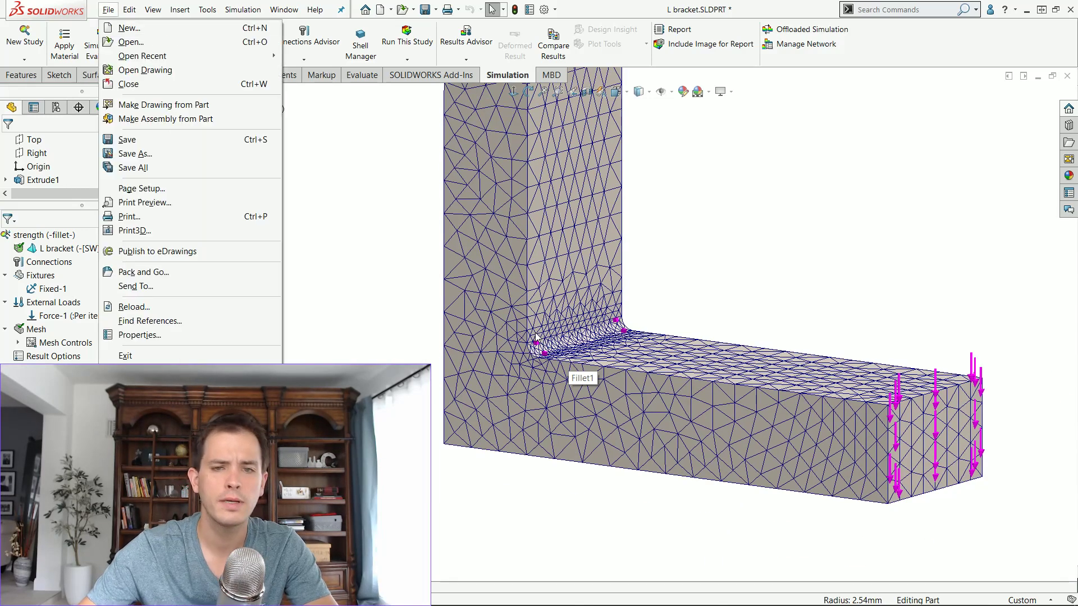
pyautogui.press('Escape')
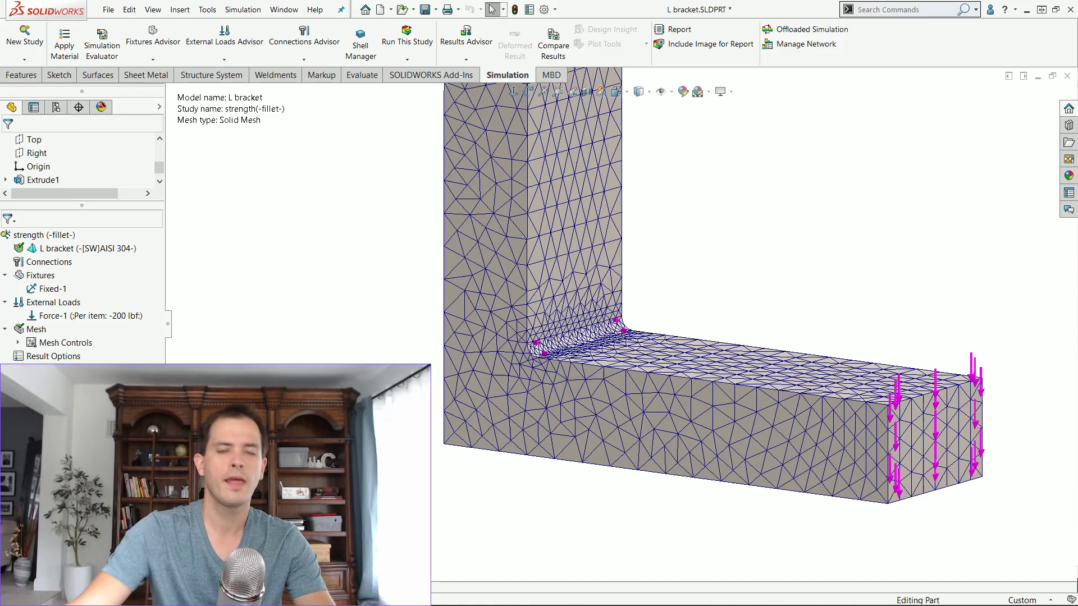
pyautogui.press('f')
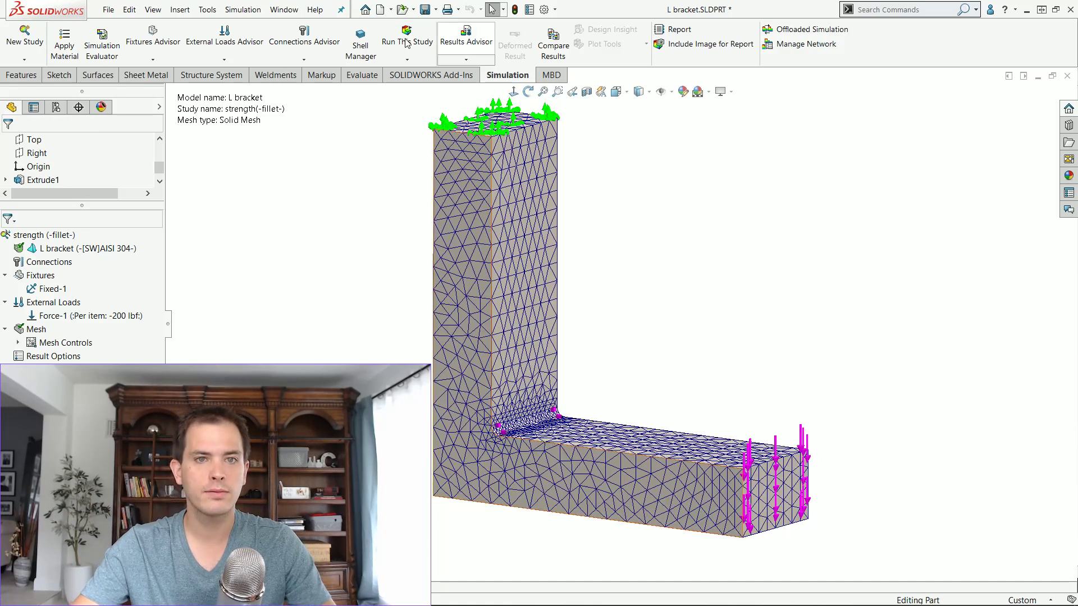
# Step: Run the strength study and preview the deformation animation showing 0.281 mm peak displacement
pyautogui.click(405, 42)
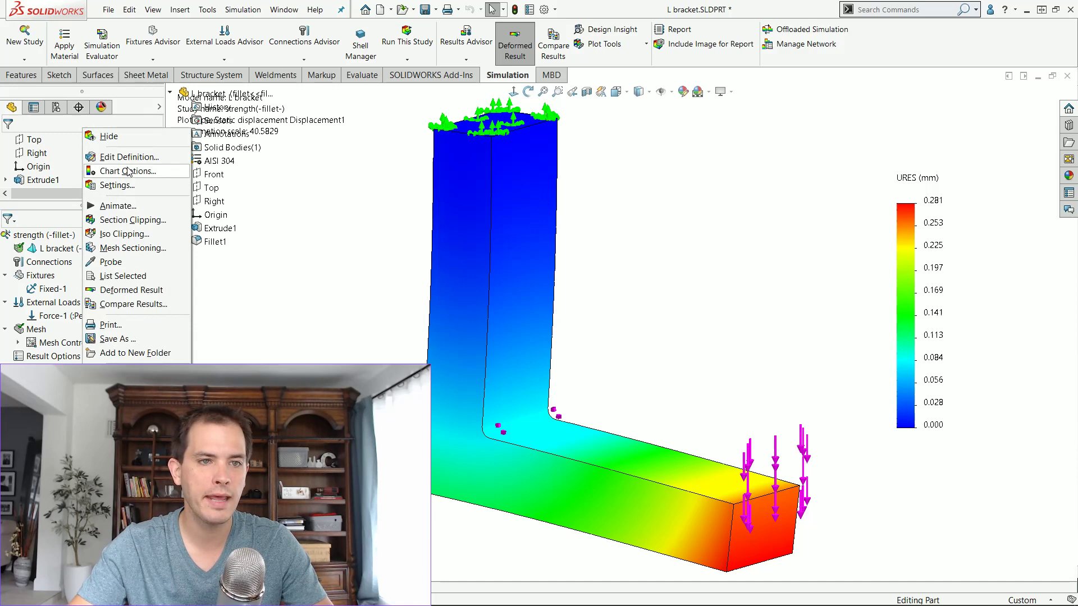
pyautogui.click(118, 206)
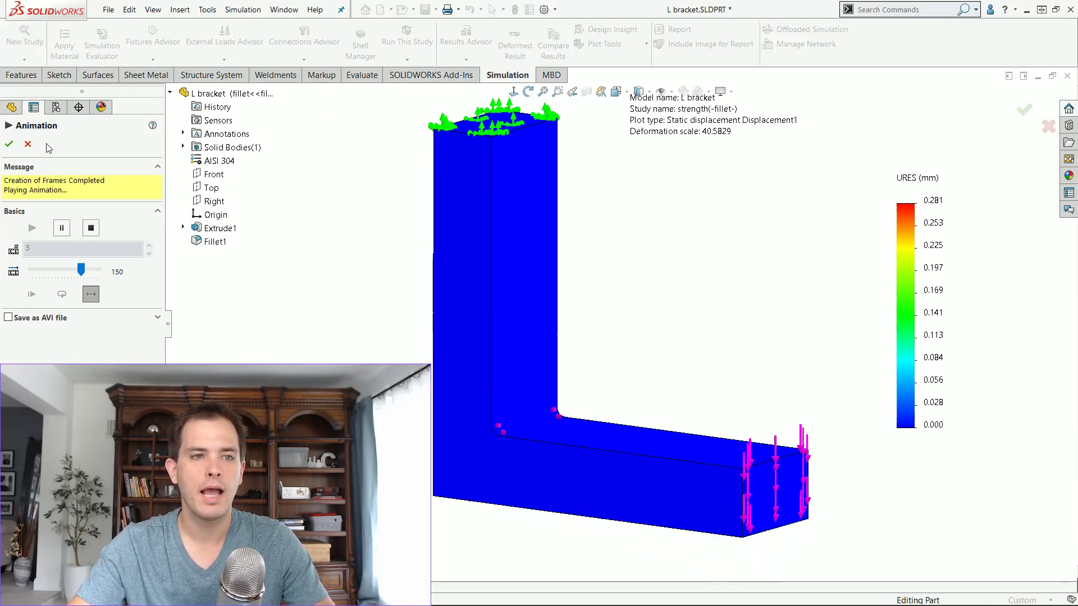
pyautogui.click(27, 143)
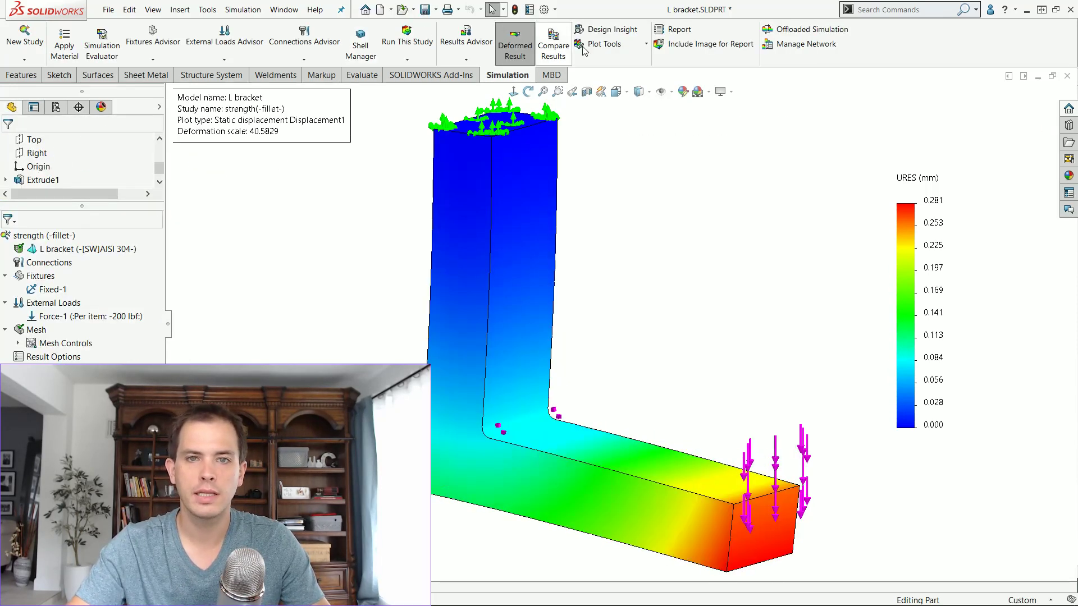
pyautogui.click(603, 45)
# Step: Probe four lower-arm nodes on the undeformed plot and graph displacements from 0.092 to 0.221 mm
pyautogui.click(565, 480)
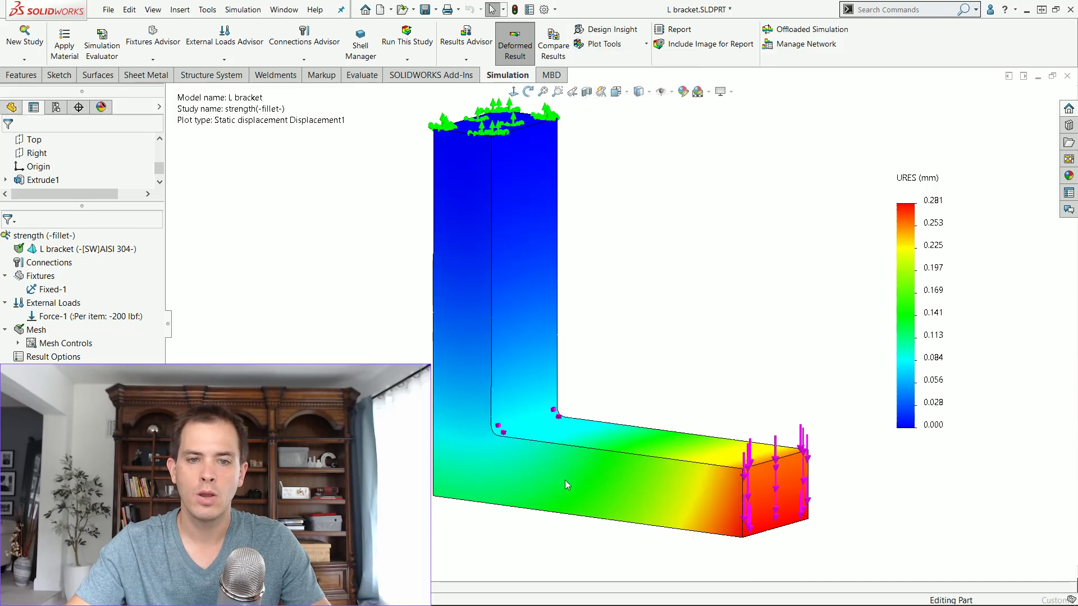
pyautogui.click(489, 459)
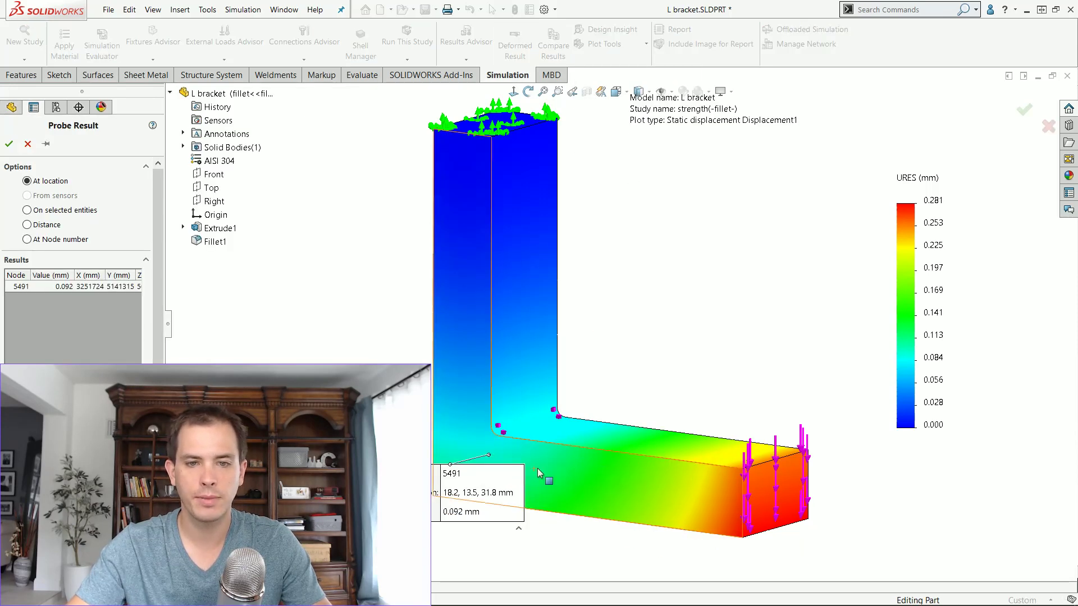
pyautogui.click(537, 469)
pyautogui.moveTo(585, 491); pyautogui.dragTo(601, 401)
pyautogui.click(621, 478)
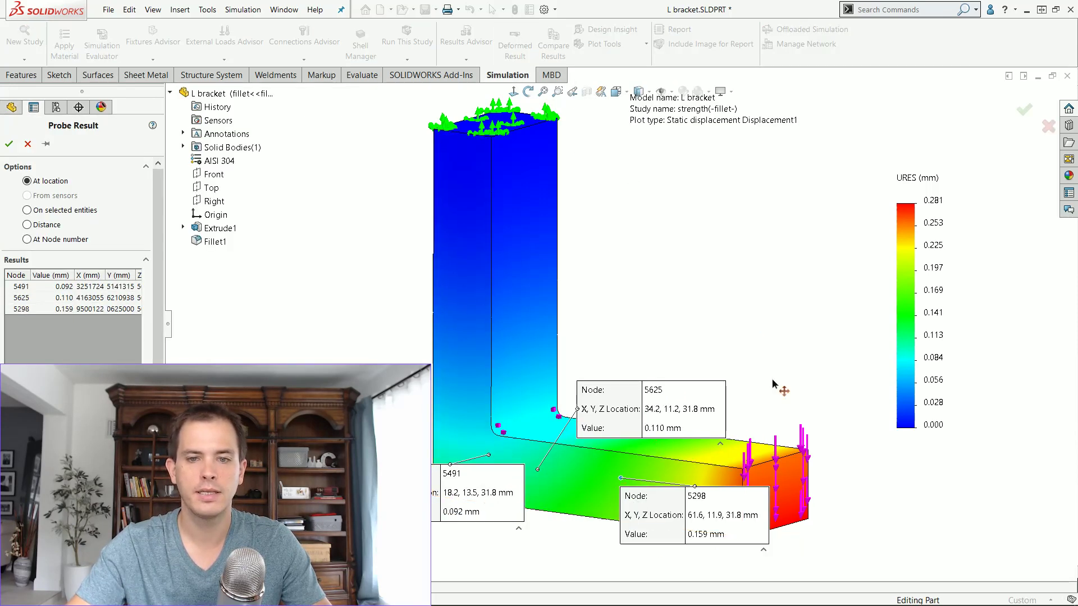
pyautogui.moveTo(645, 497); pyautogui.dragTo(685, 431)
pyautogui.click(686, 508)
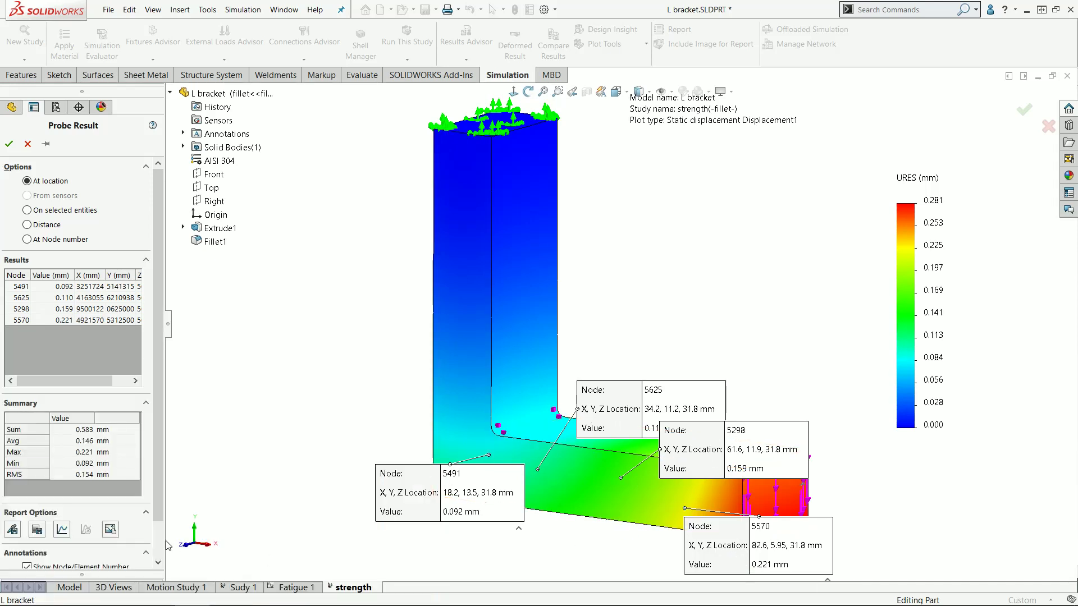
pyautogui.click(62, 531)
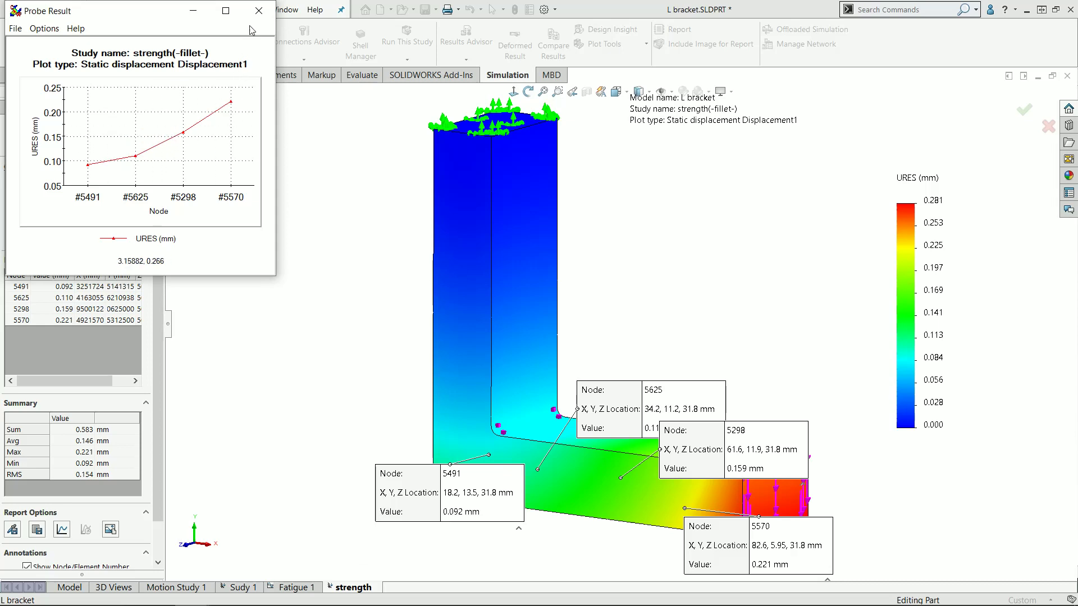
pyautogui.click(259, 11)
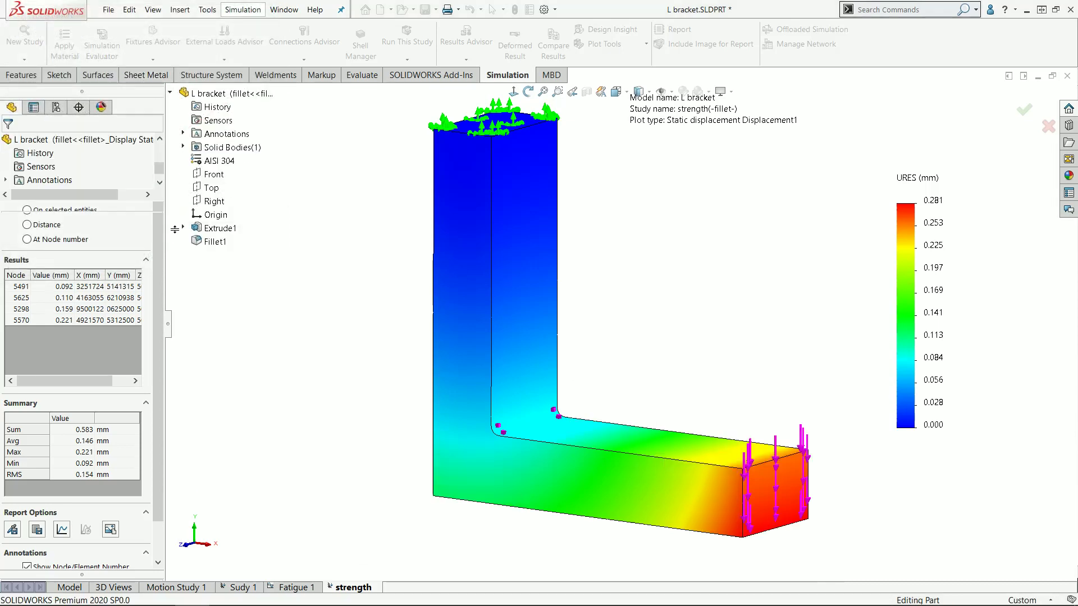
# Step: Display the von Mises stress plot and switch its units from N/mm^2 (MPa) to psi
pyautogui.doubleClick(62, 384)
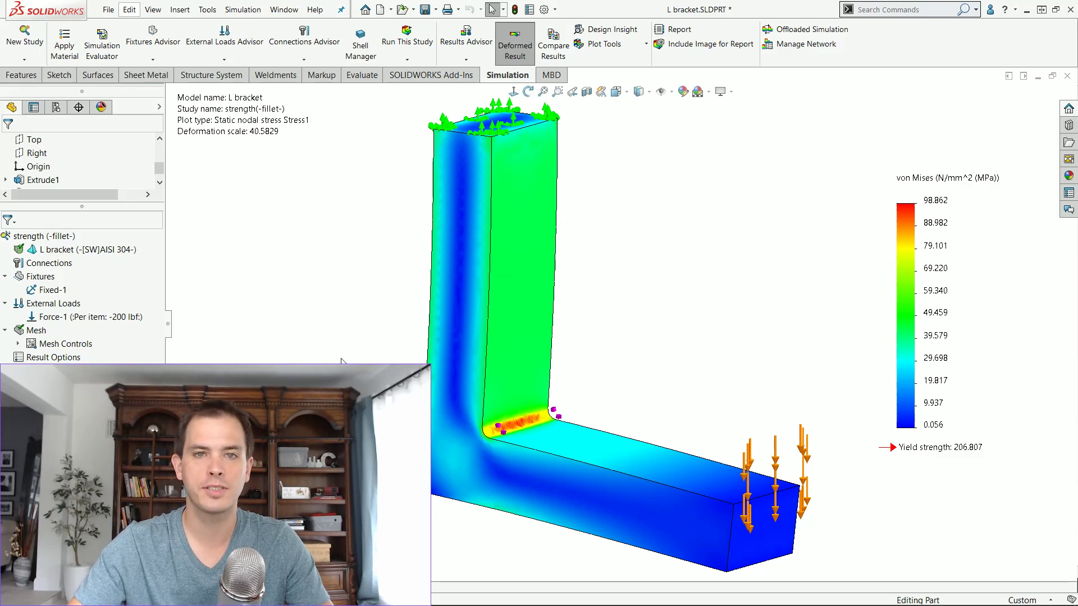
pyautogui.doubleClick(901, 260)
pyautogui.click(22, 166)
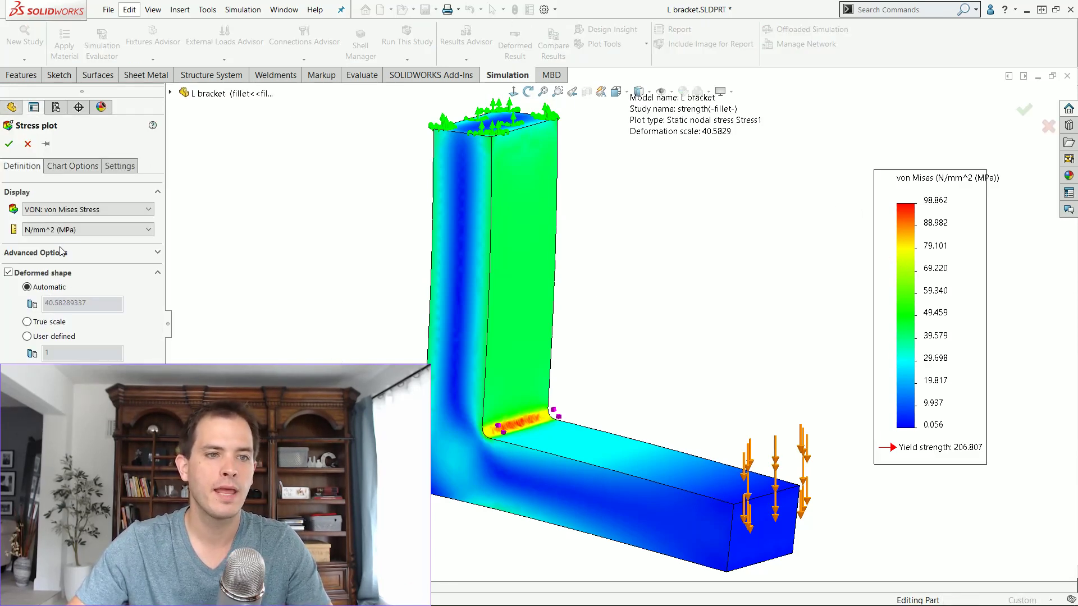
pyautogui.click(67, 229)
pyautogui.click(68, 251)
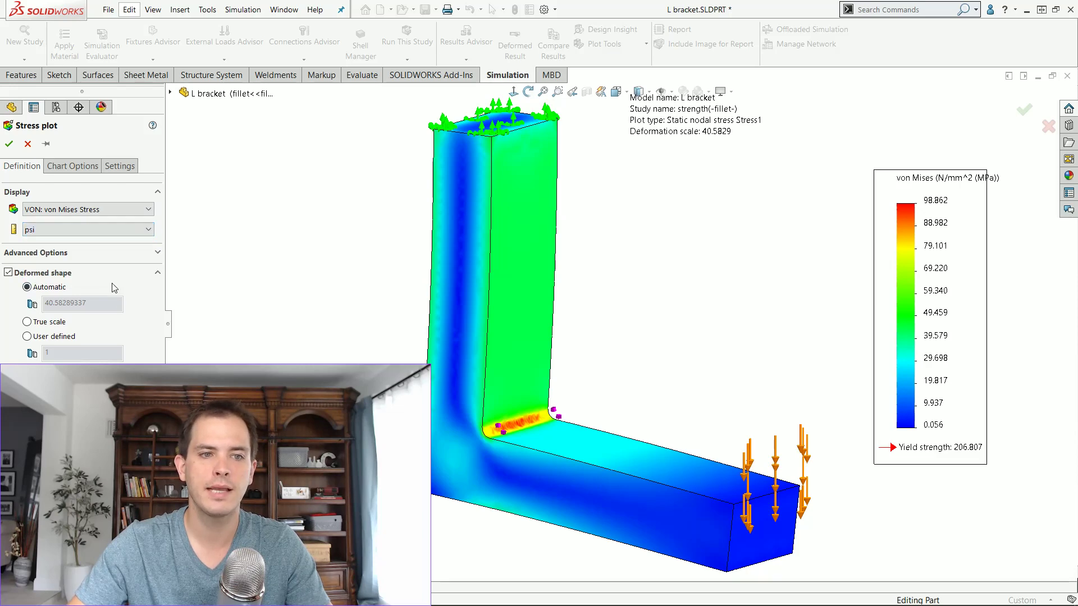
pyautogui.click(9, 144)
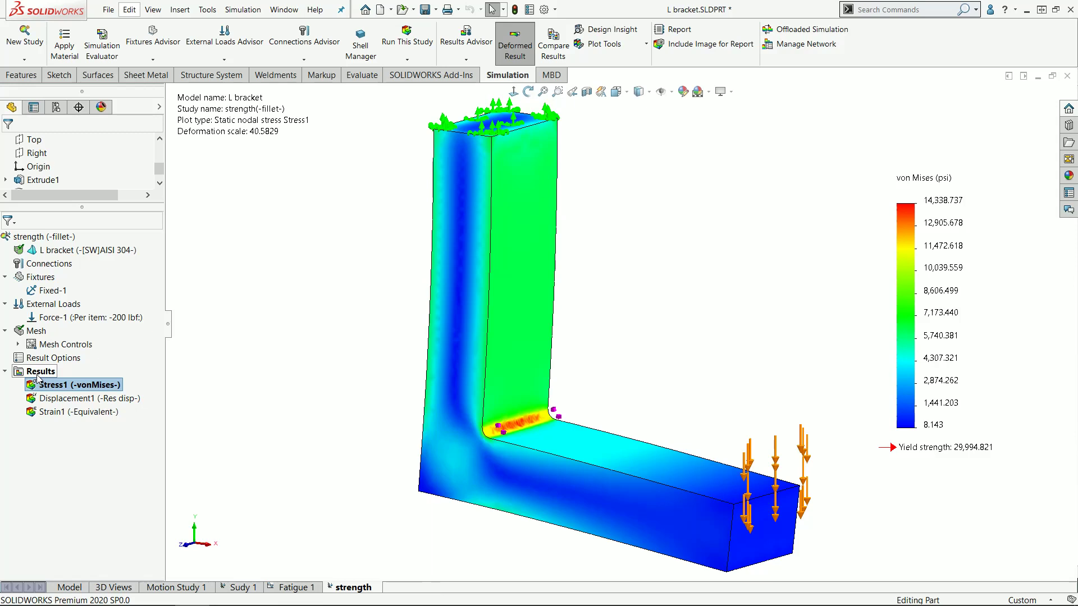
# Step: Define a Factor of Safety plot with default settings, showing a minimum FOS of 2.1
pyautogui.rightClick(37, 375)
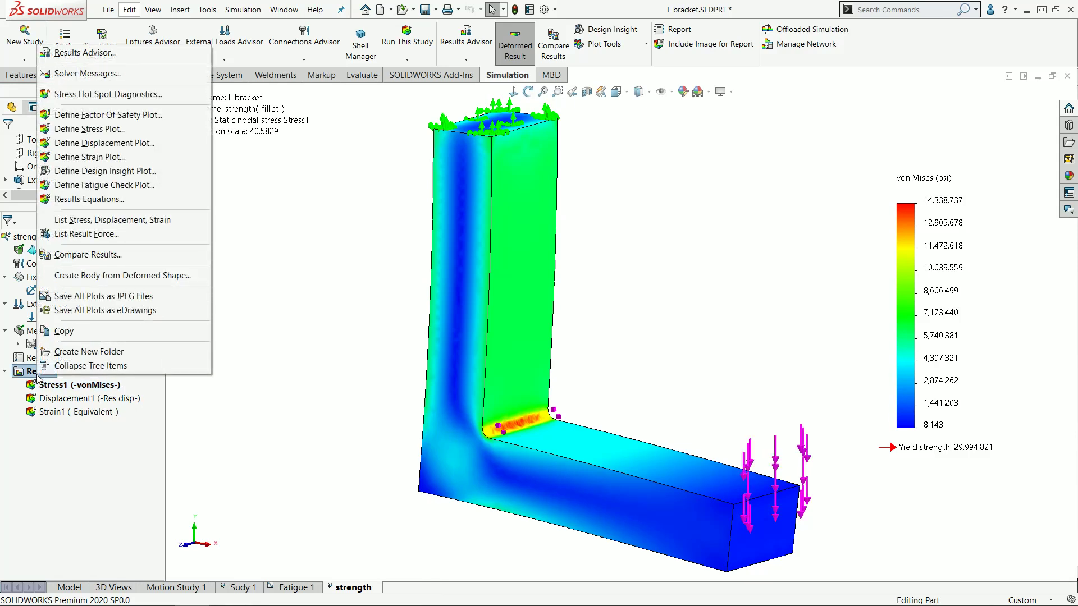
pyautogui.click(161, 116)
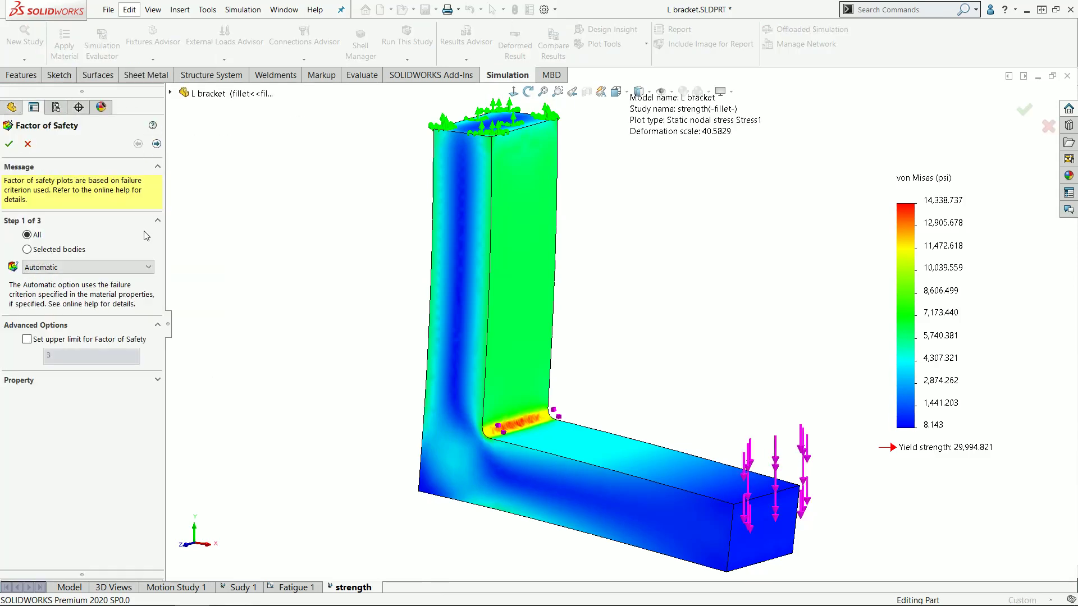
pyautogui.click(156, 144)
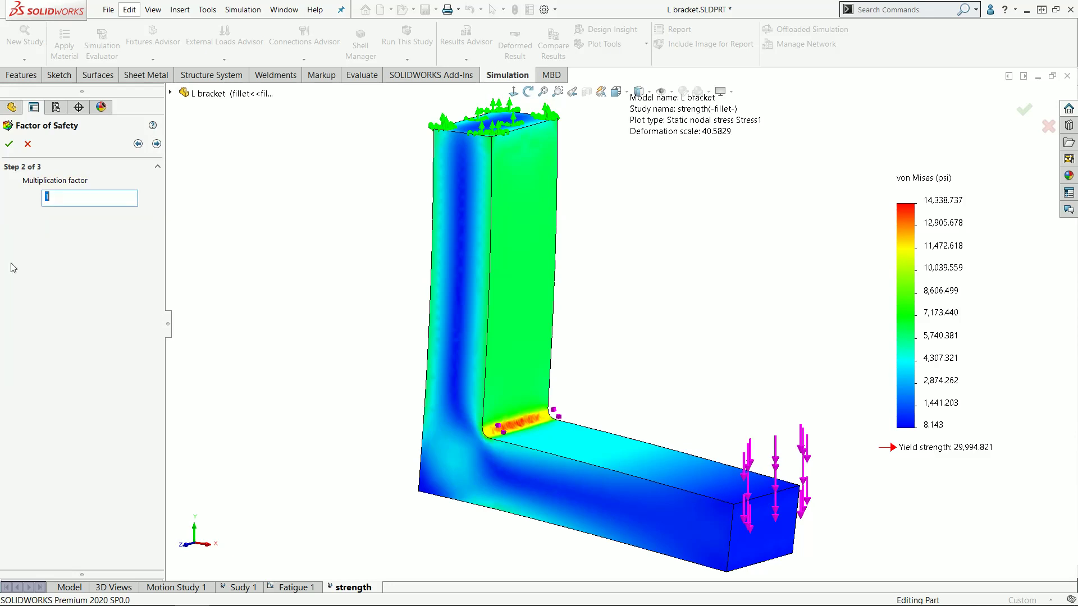
pyautogui.click(157, 144)
pyautogui.click(9, 143)
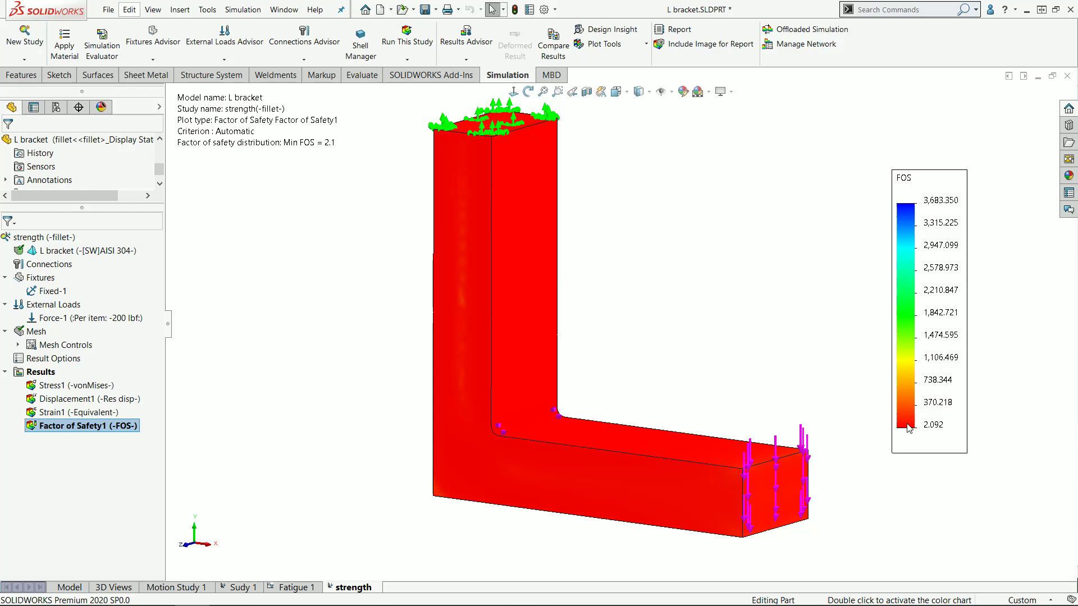
pyautogui.scroll(-5, 809, 351)
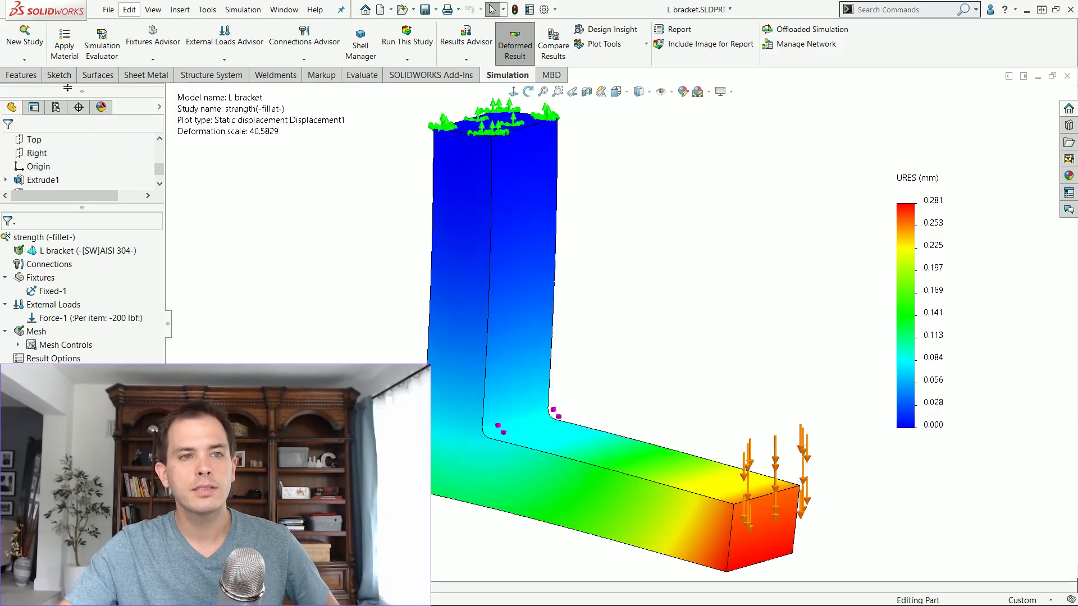
# Step: Create a constant-amplitude fatigue study named Fatigue 2 under Advanced Simulation
pyautogui.click(24, 35)
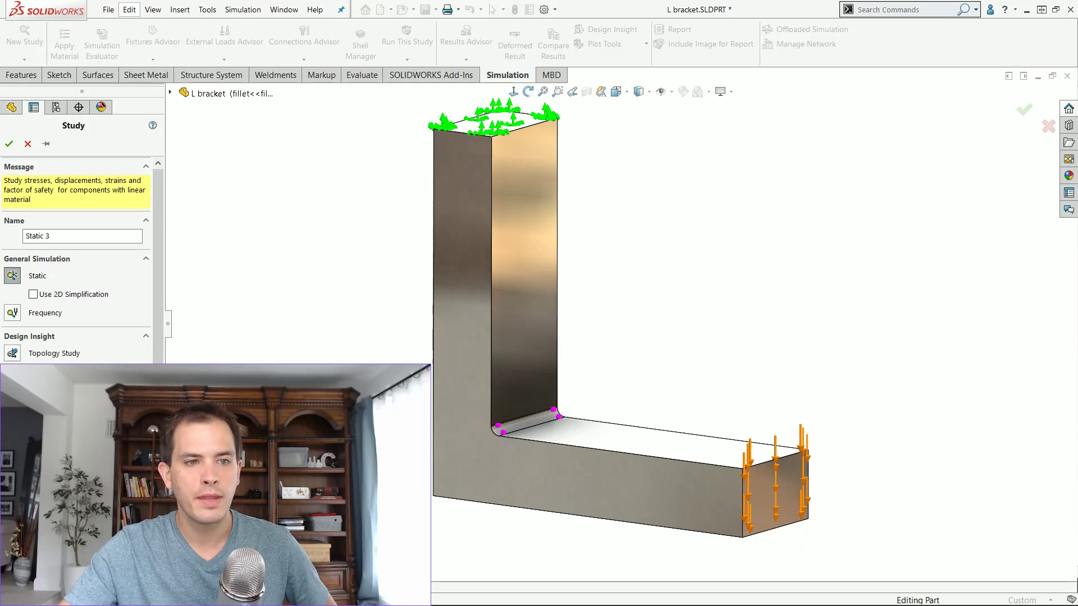
pyautogui.click(12, 358)
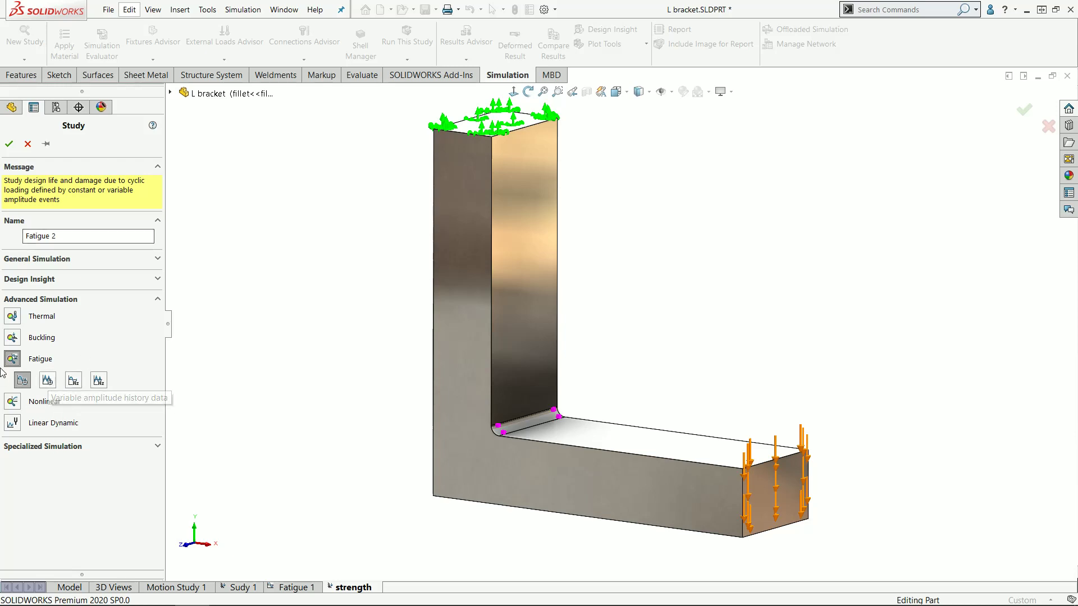
pyautogui.click(9, 144)
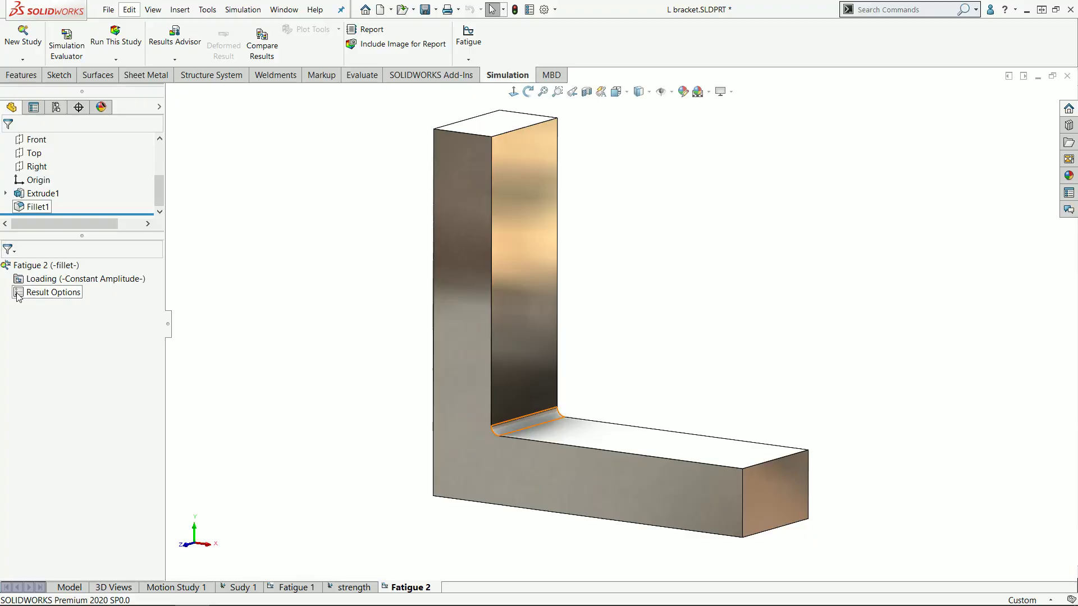
# Step: Add a constant-amplitude loading event based on the strength study
pyautogui.rightClick(125, 277)
pyautogui.click(138, 286)
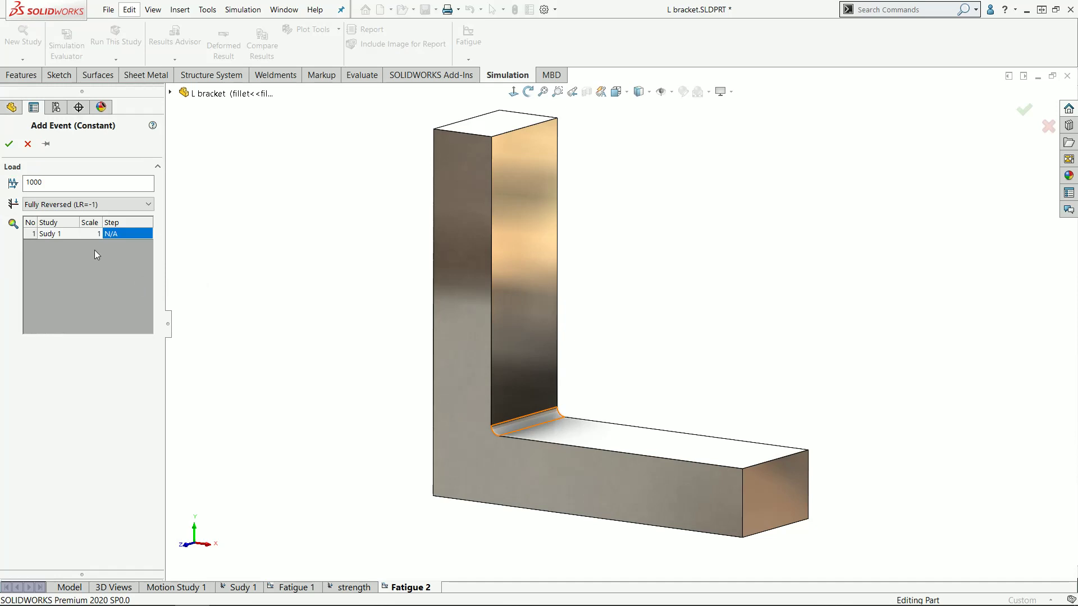
pyautogui.click(60, 234)
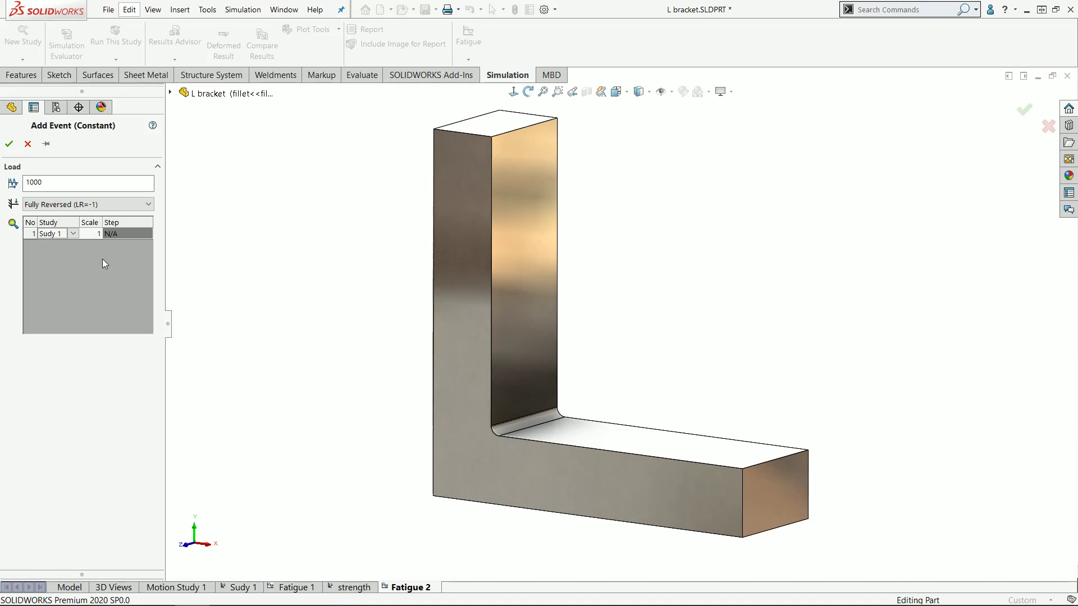
pyautogui.click(73, 234)
pyautogui.click(60, 256)
pyautogui.click(96, 235)
# Step: Set the event's scale to 2 and its cycle count to 100000, then confirm it
pyautogui.write('2')
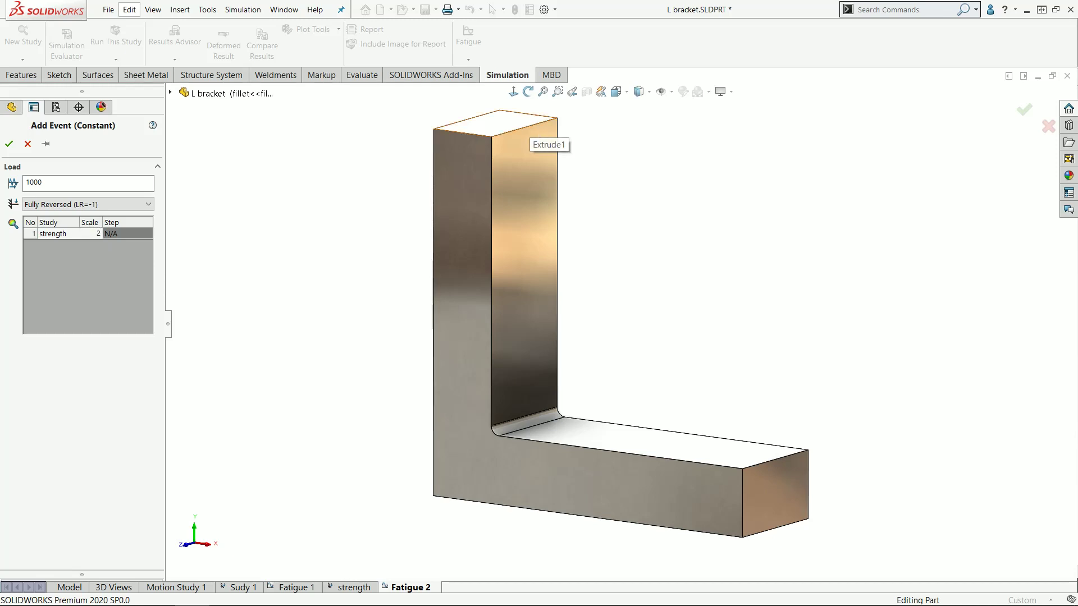
pyautogui.write('.')
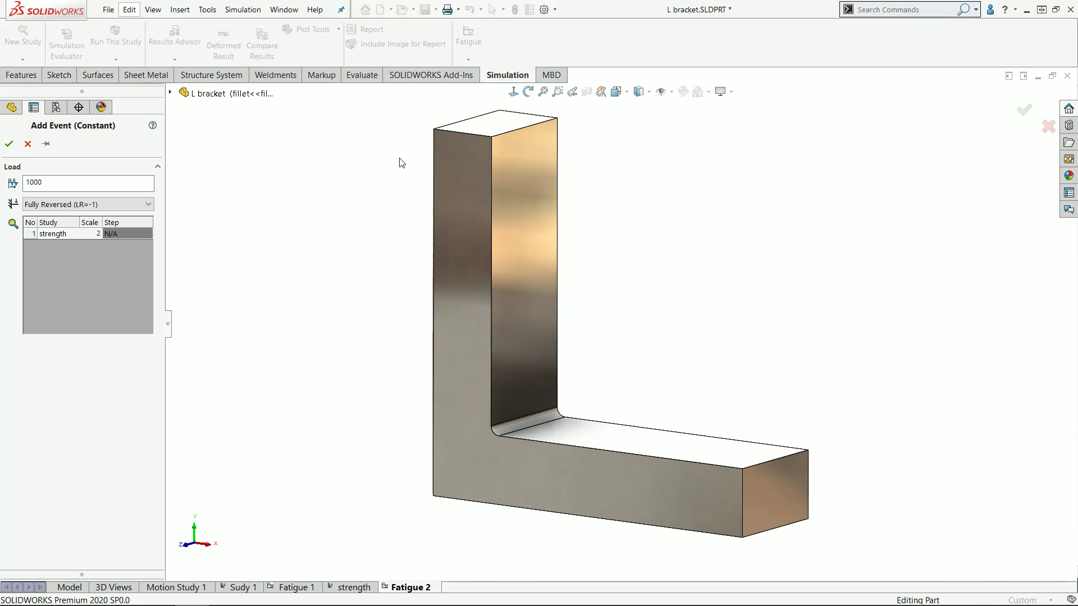
pyautogui.press('Return')
pyautogui.hotkey('shift', 'Tab')
pyautogui.write('10')
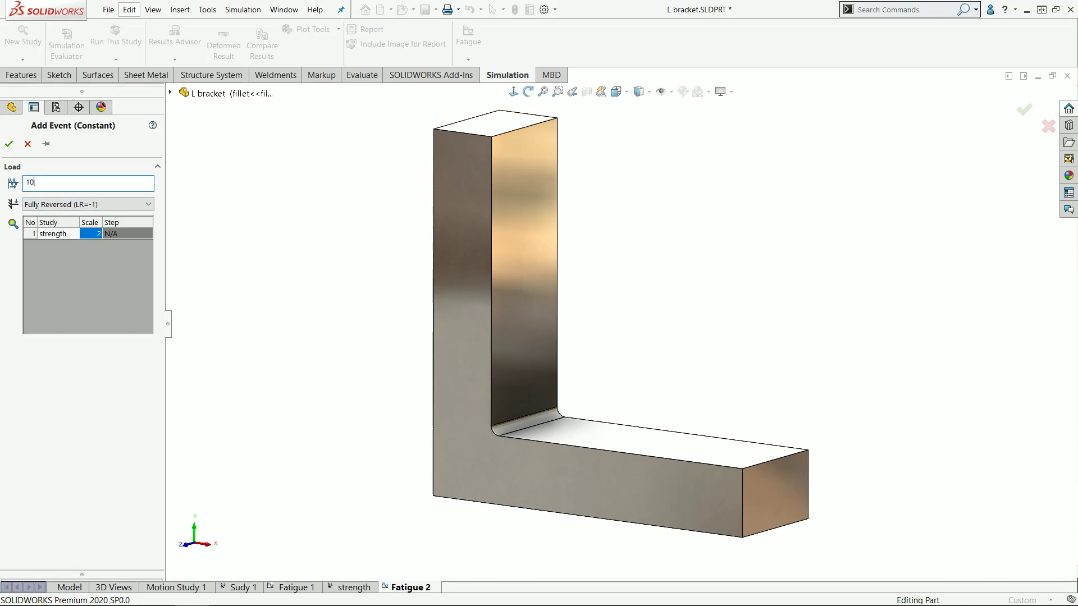
pyautogui.press('Tab')
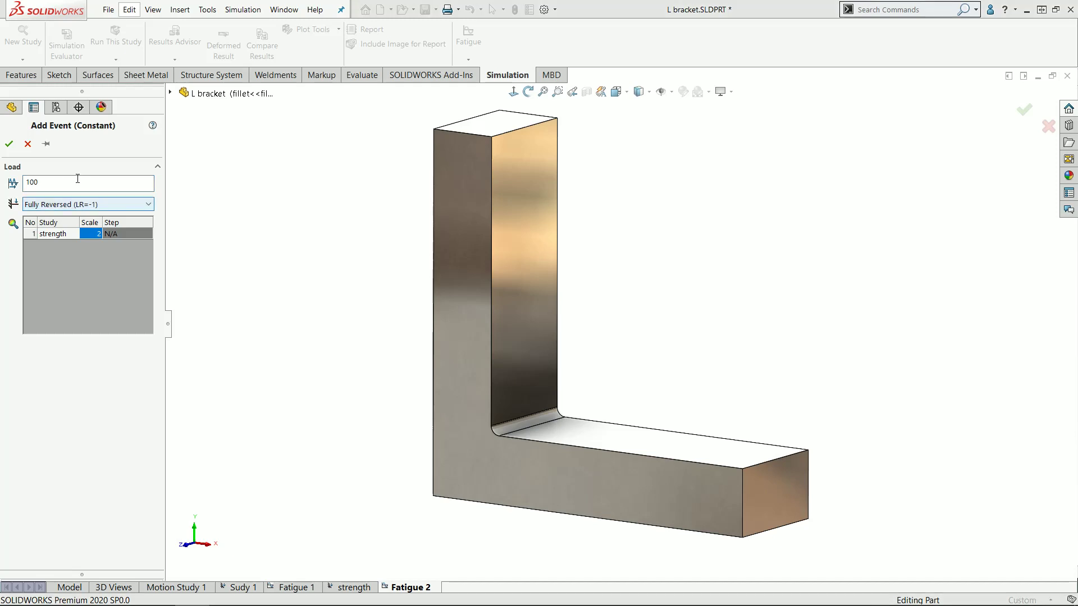
pyautogui.click(79, 181)
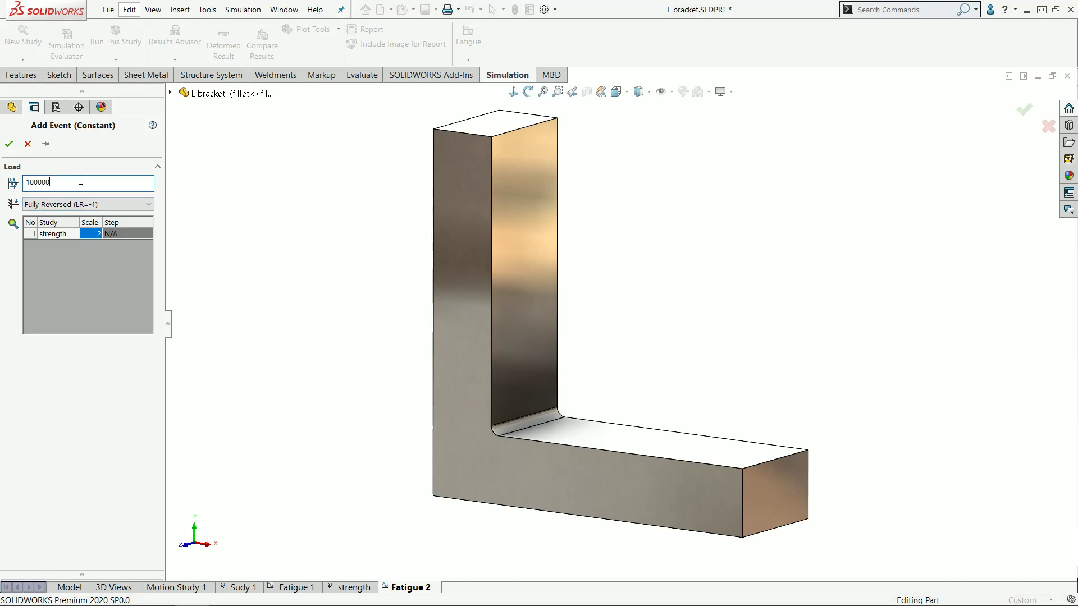
pyautogui.write('000')
pyautogui.click(9, 144)
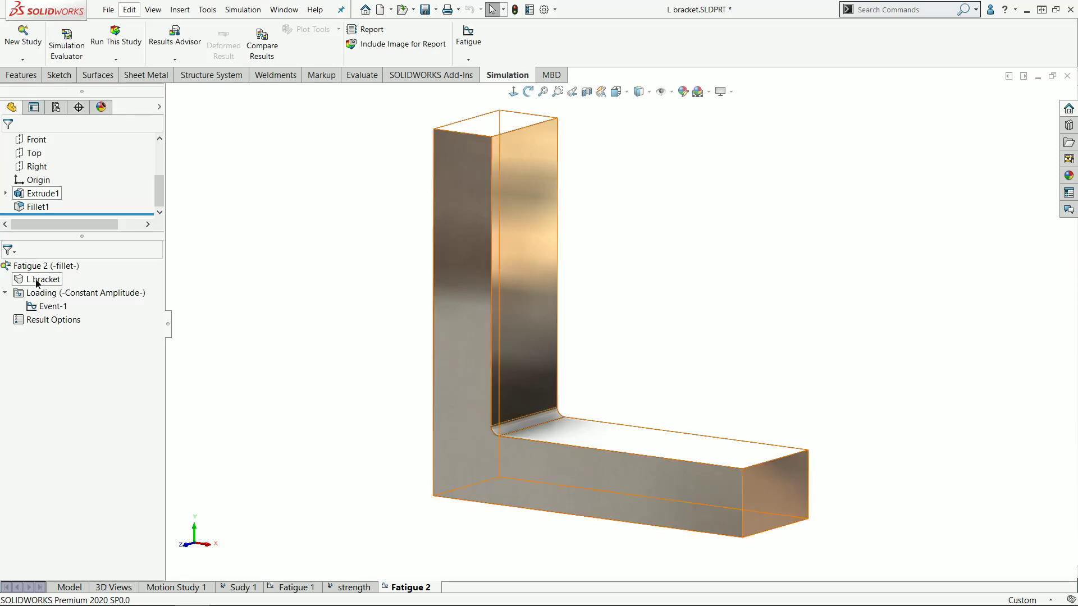
# Step: Derive the L bracket's S-N curve from elastic modulus using ASME austenitic steel curves
pyautogui.rightClick(38, 281)
pyautogui.click(58, 288)
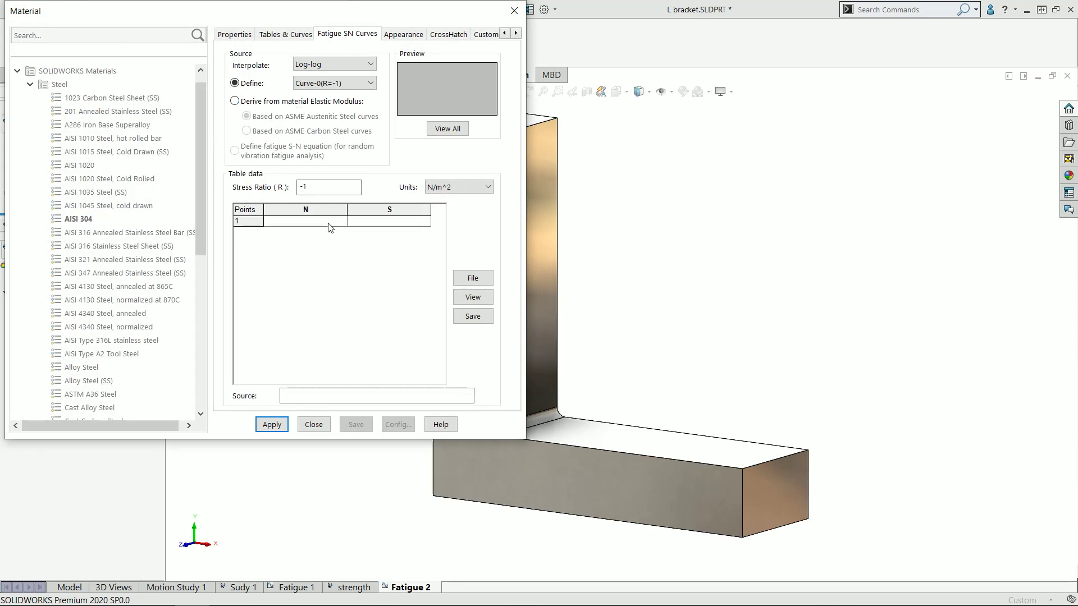
pyautogui.click(252, 103)
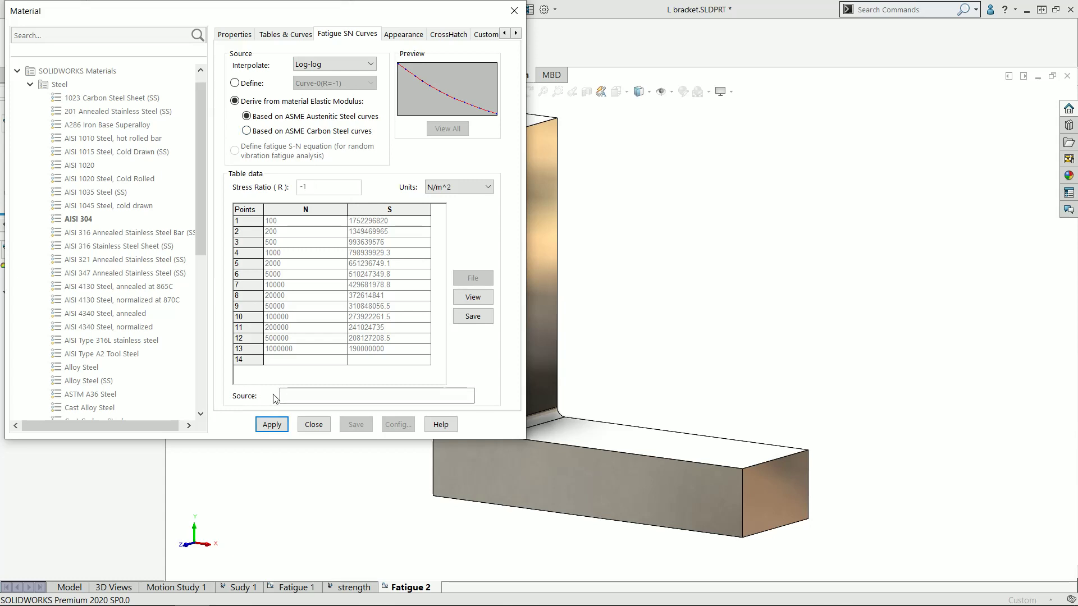
pyautogui.click(273, 425)
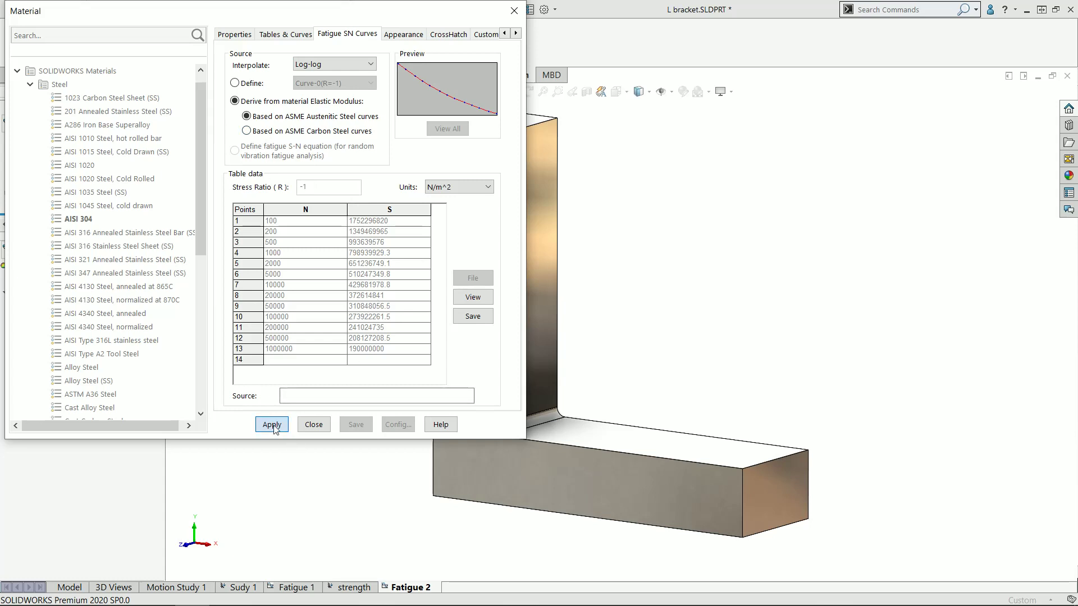
pyautogui.click(314, 424)
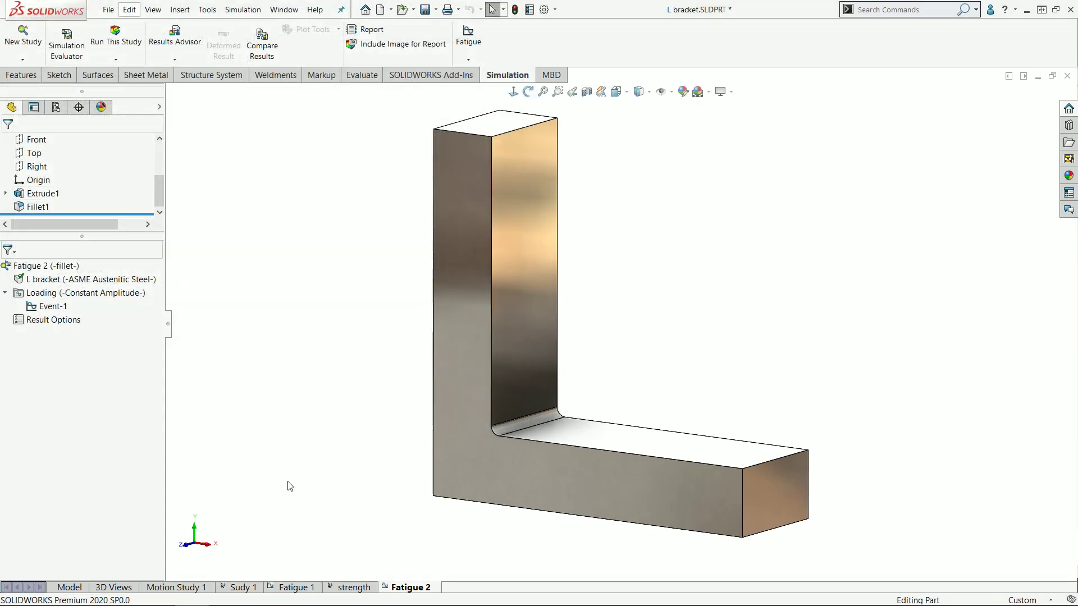
# Step: Run Fatigue 2 and zoom in on the fillet where damage peaks at 24.249%
pyautogui.click(117, 42)
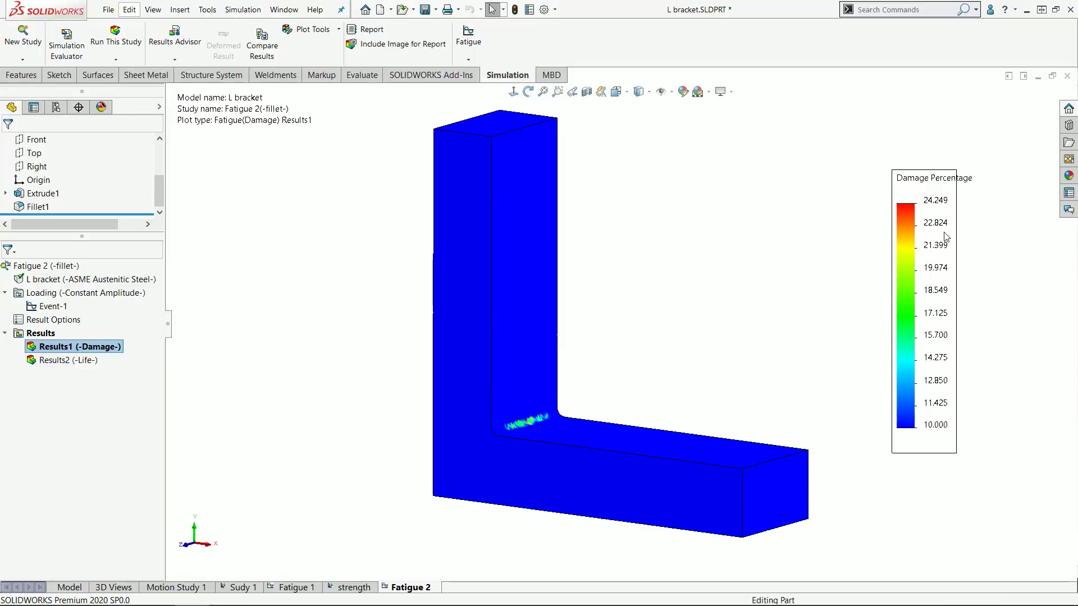
pyautogui.scroll(-4, 577, 402)
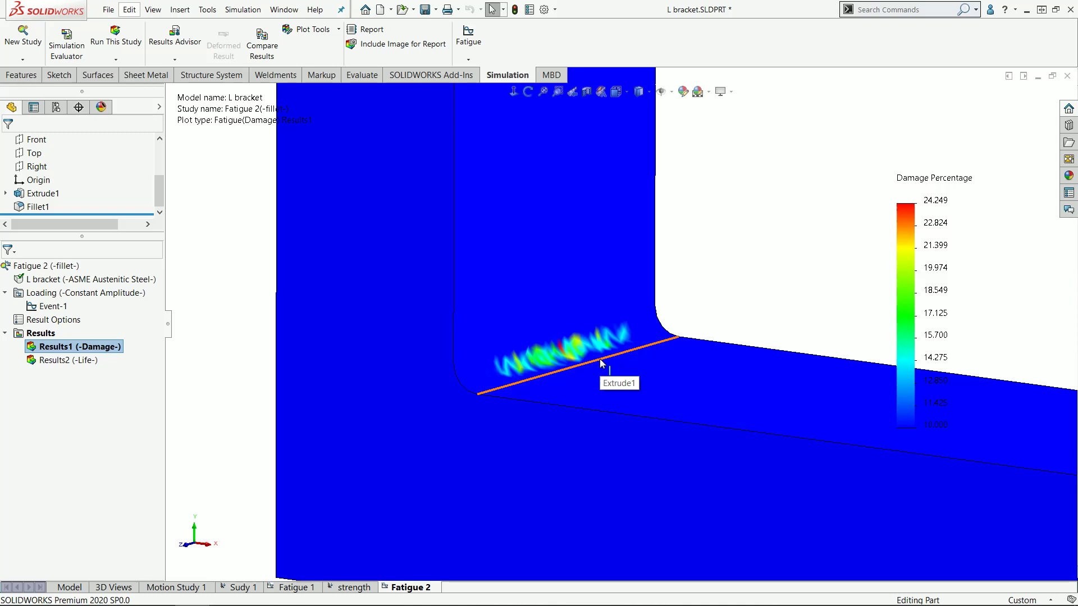
pyautogui.scroll(5, 601, 363)
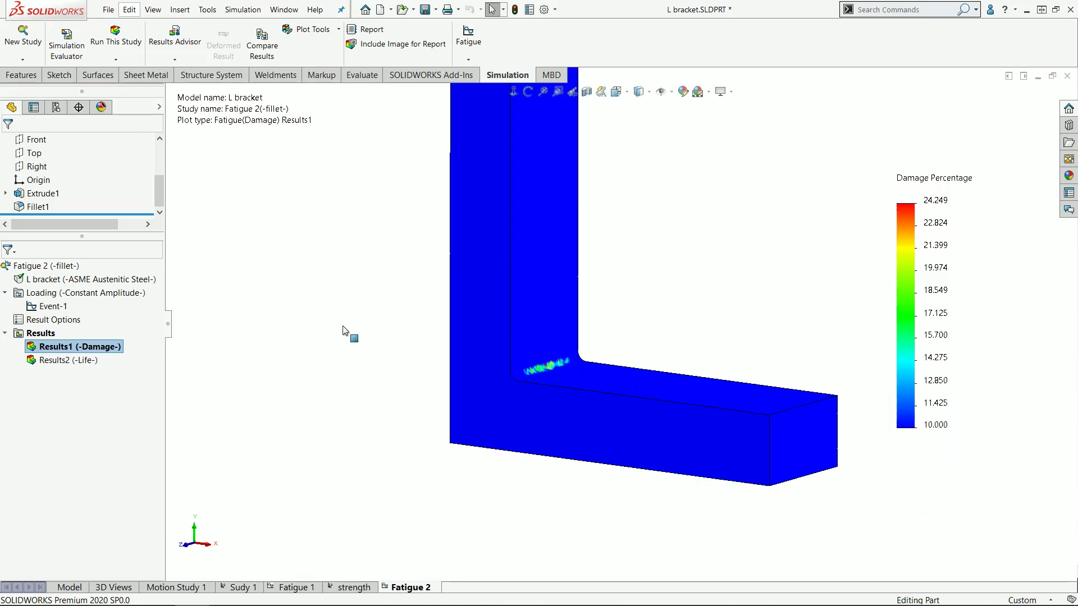
# Step: Display the Results2 total life plot, lowest life 412,387.438 cycles at the fillet
pyautogui.doubleClick(81, 361)
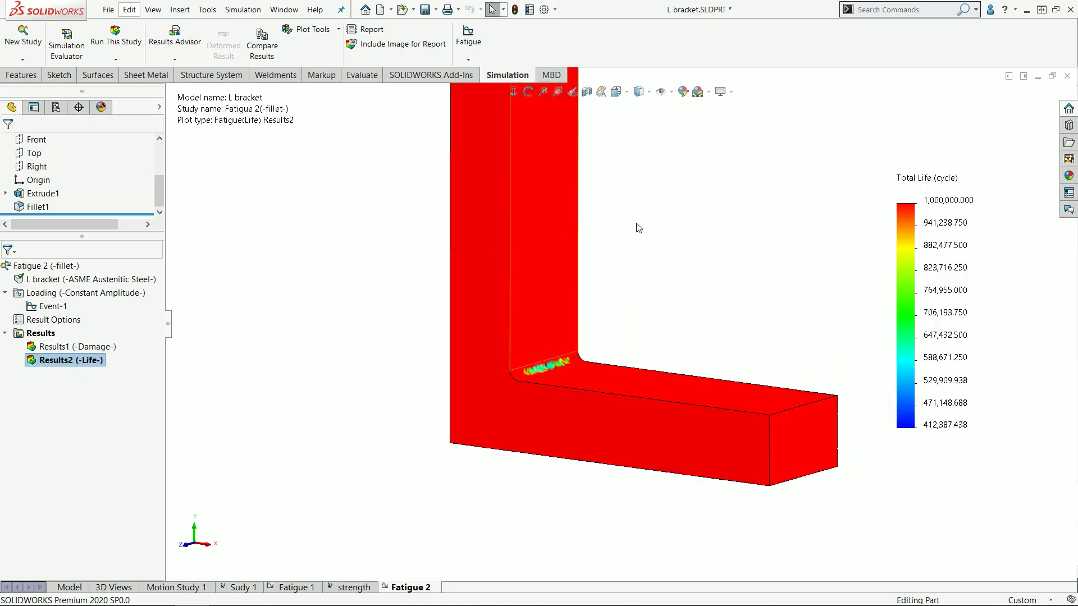